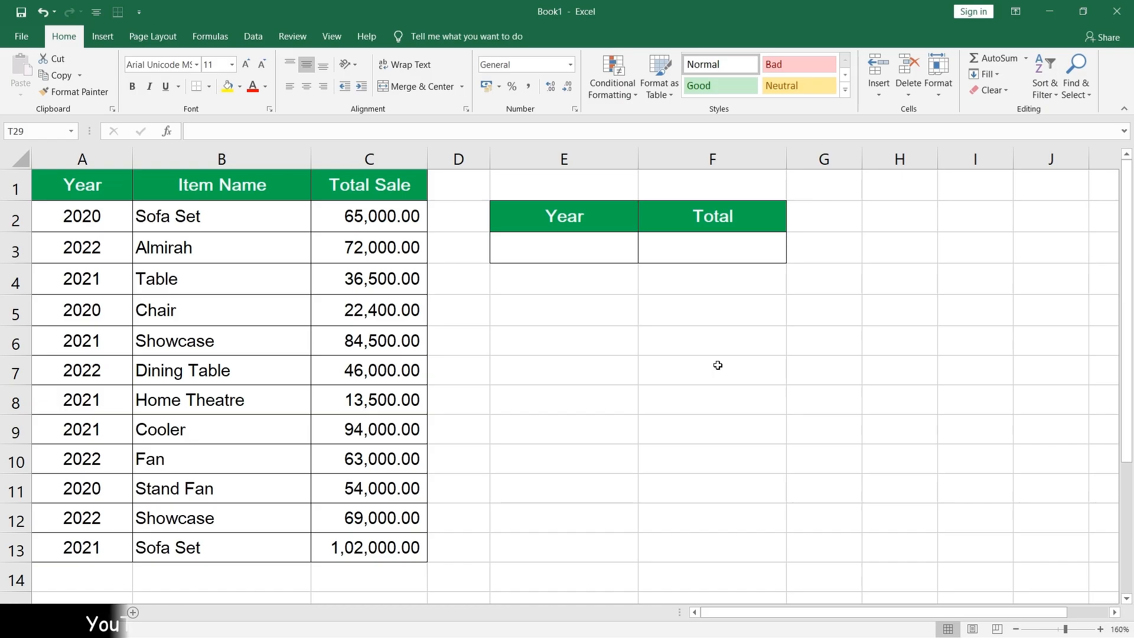
- Enter 2022 as the year in E3 and total that year's sales in F3 with =SUMIF(A2:A13,E3,C2:C13)
{"action": "left_click", "coordinate": [574, 244]}
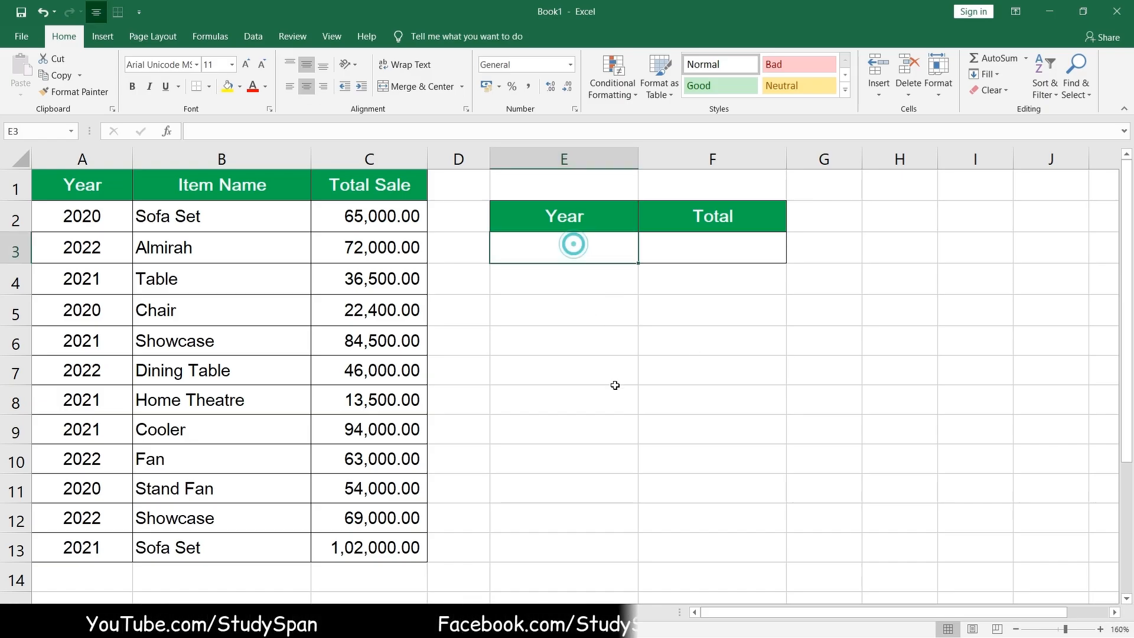
{"action": "type", "text": "2022"}
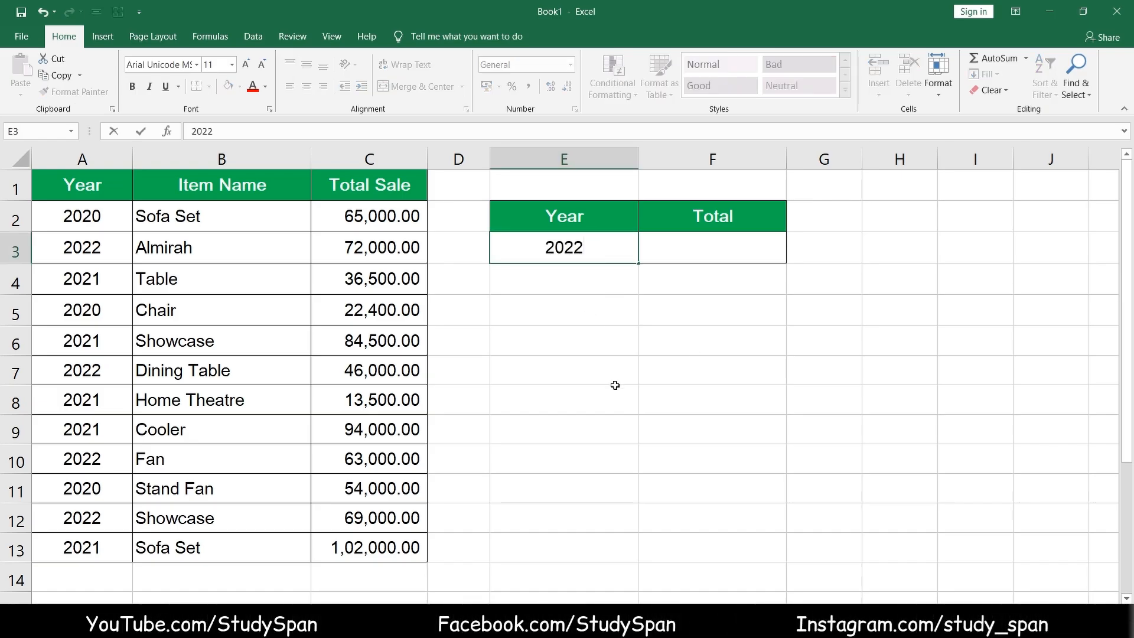
{"action": "key", "text": "Tab"}
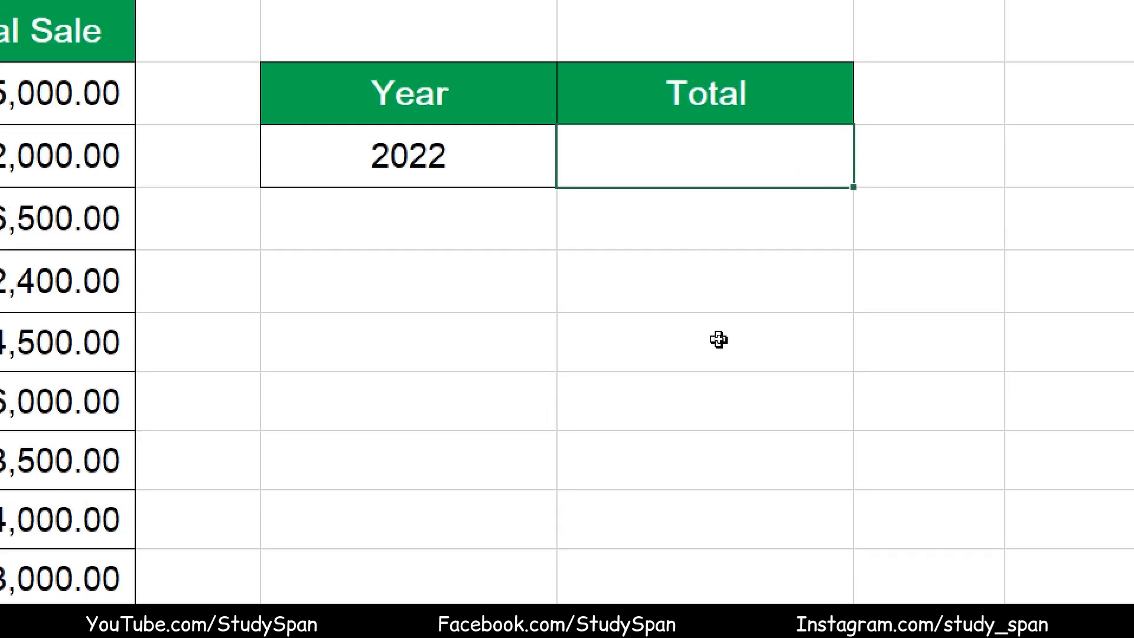
{"action": "type", "text": "=SUMIF("}
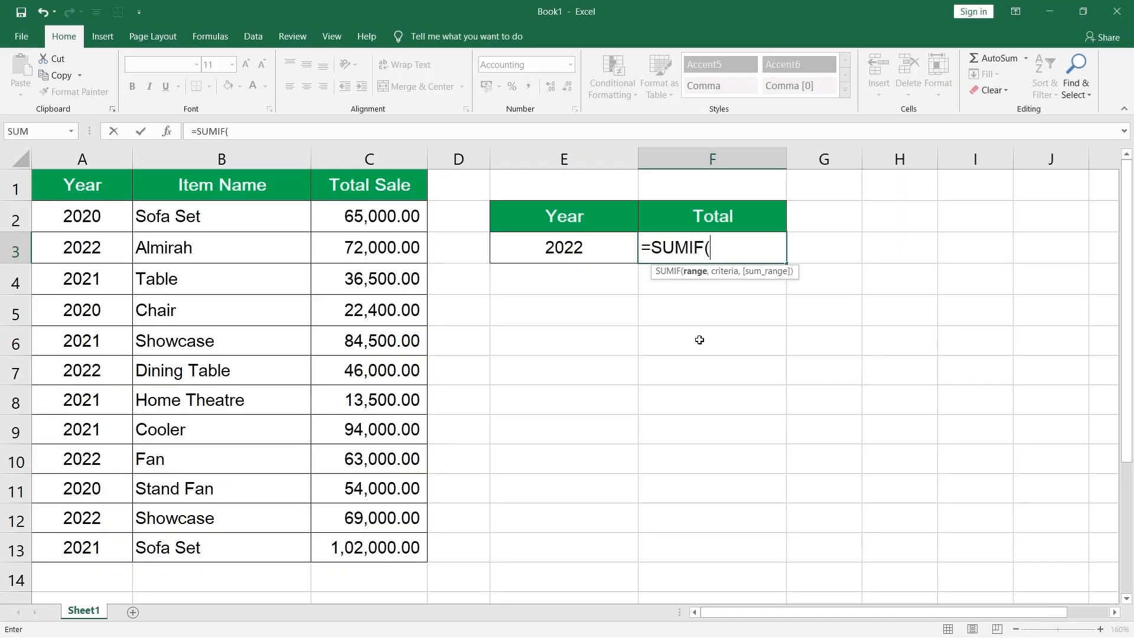
{"action": "left_click_drag", "start_coordinate": [96, 216], "coordinate": [78, 539]}
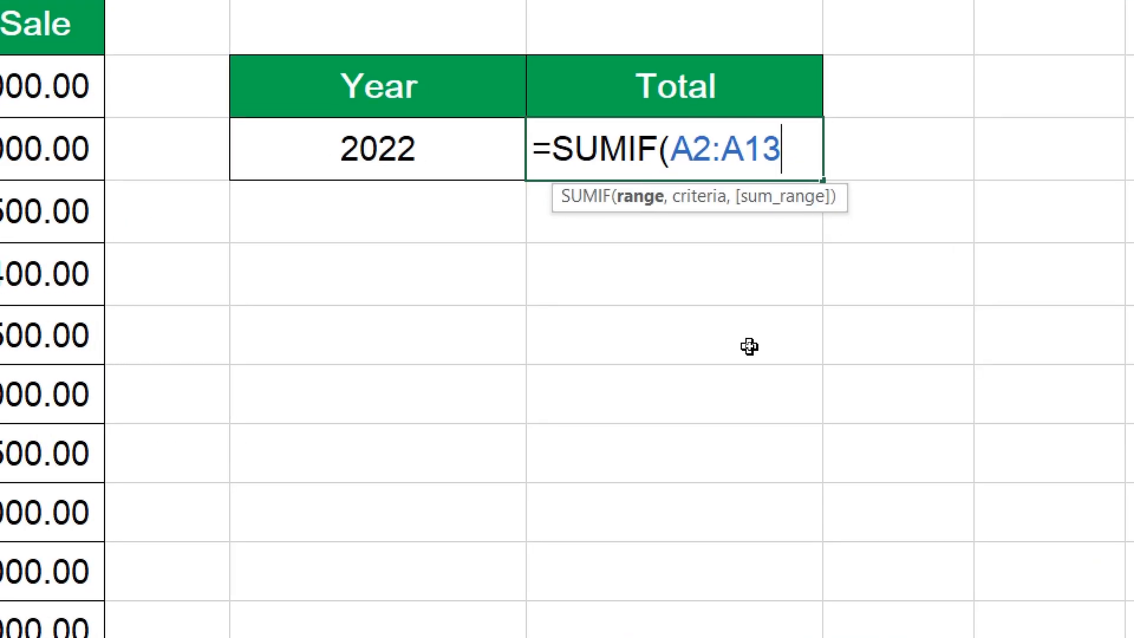
{"action": "type", "text": ","}
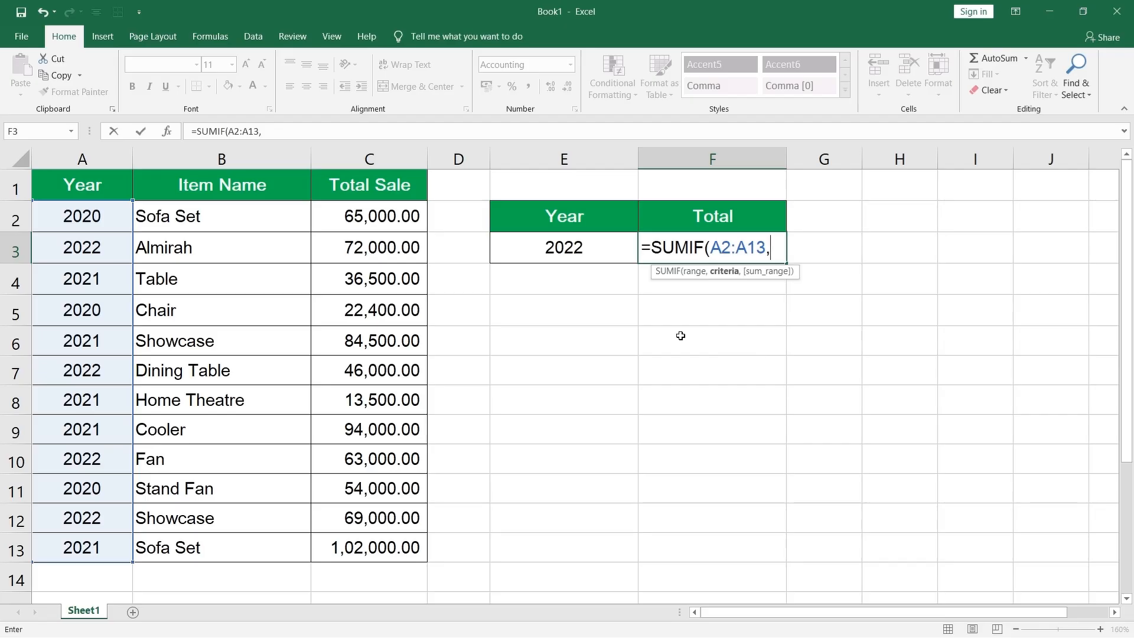
{"action": "left_click", "coordinate": [570, 248]}
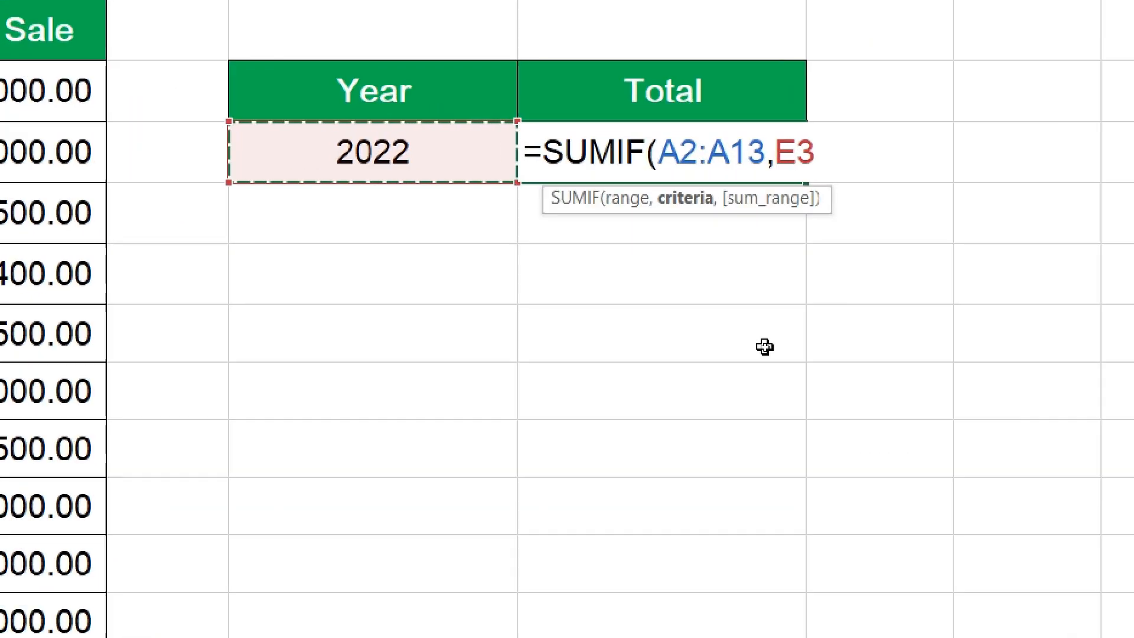
{"action": "type", "text": ","}
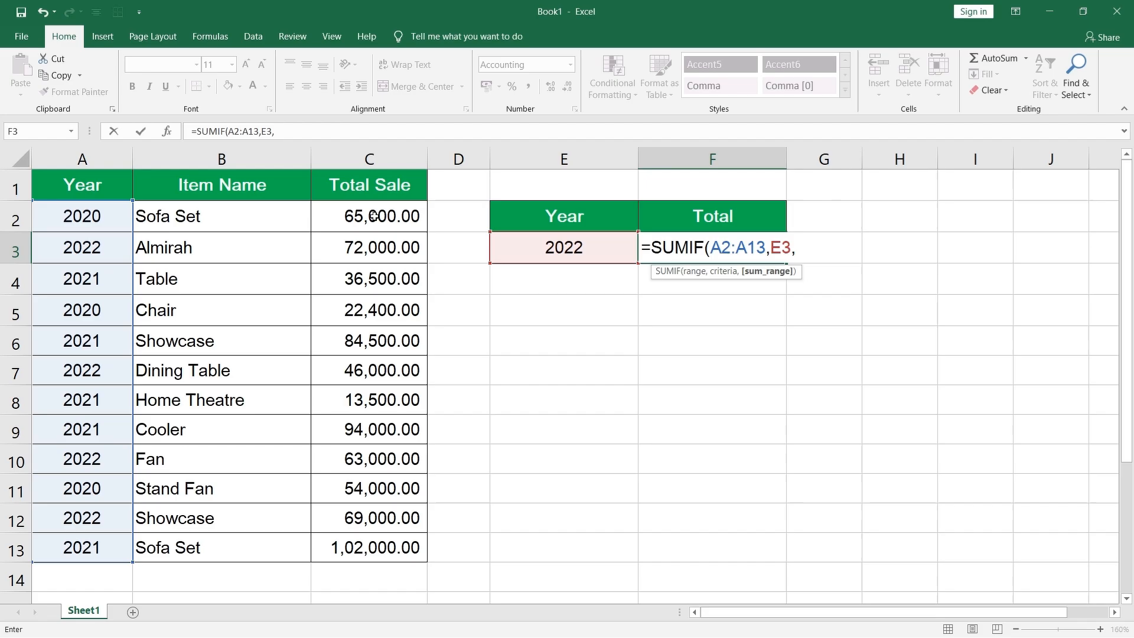
{"action": "left_click_drag", "start_coordinate": [375, 216], "coordinate": [367, 540]}
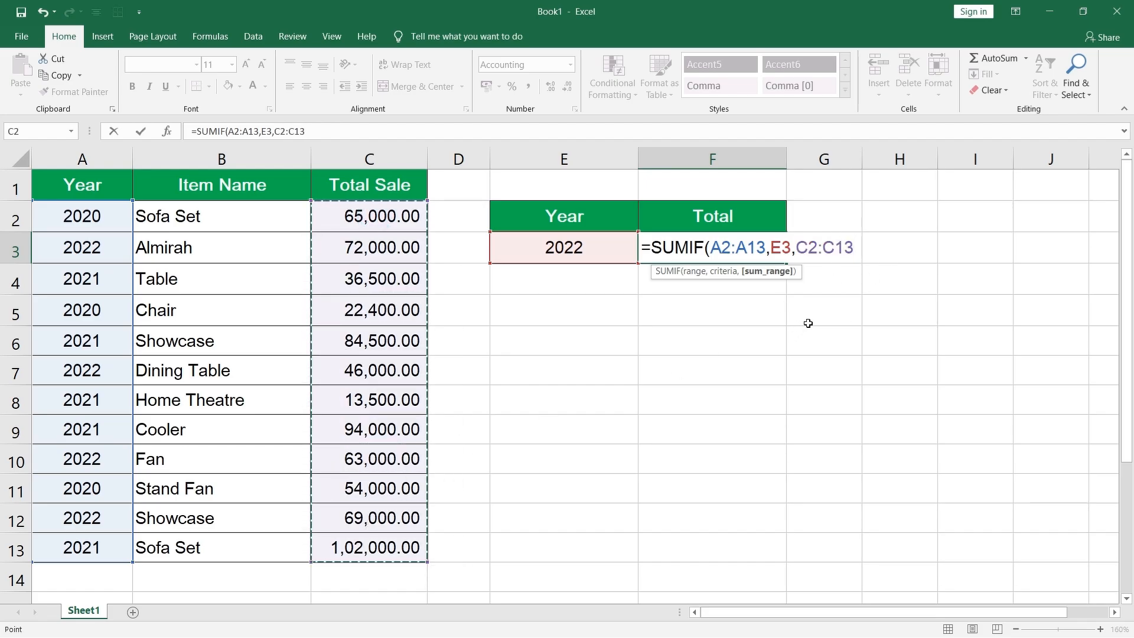
{"action": "type", "text": ")"}
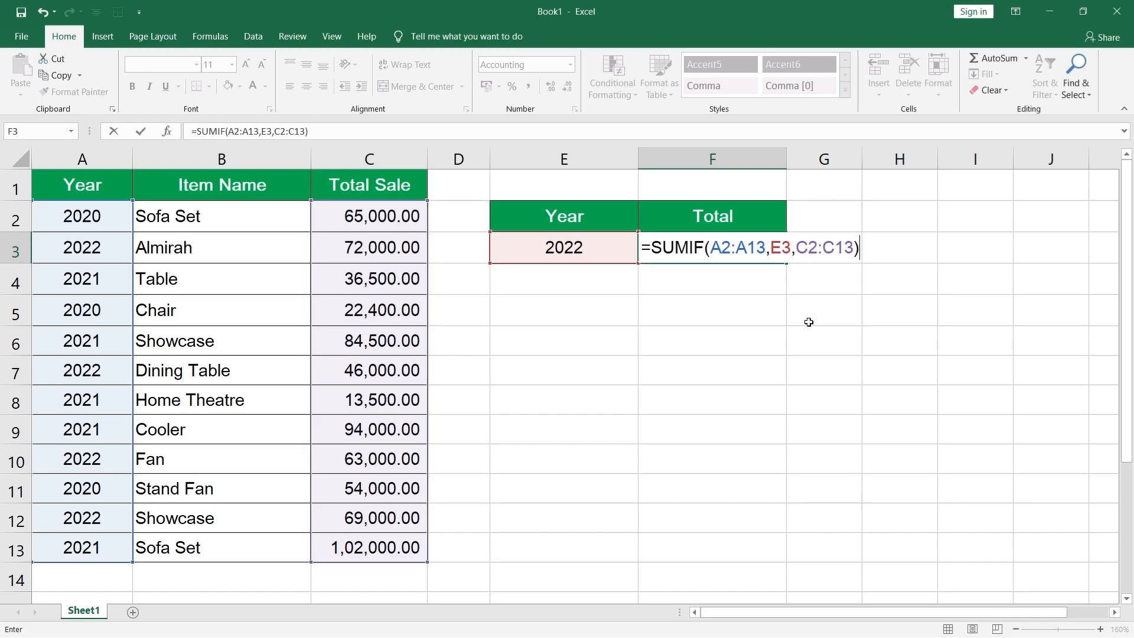
{"action": "key", "text": "Return"}
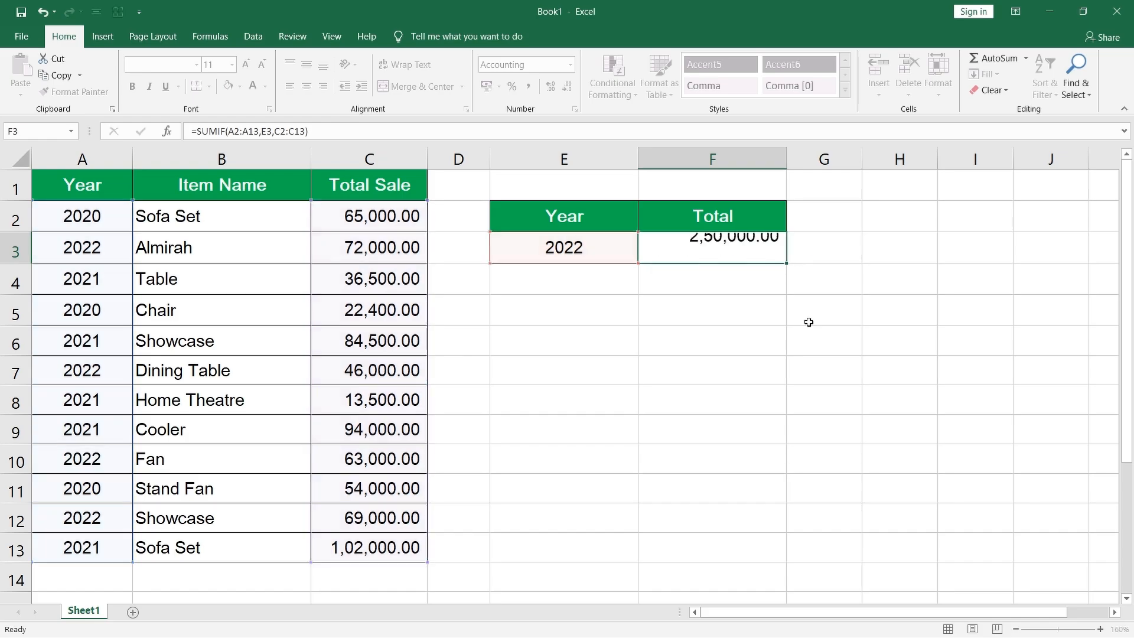
{"action": "key", "text": "Up"}
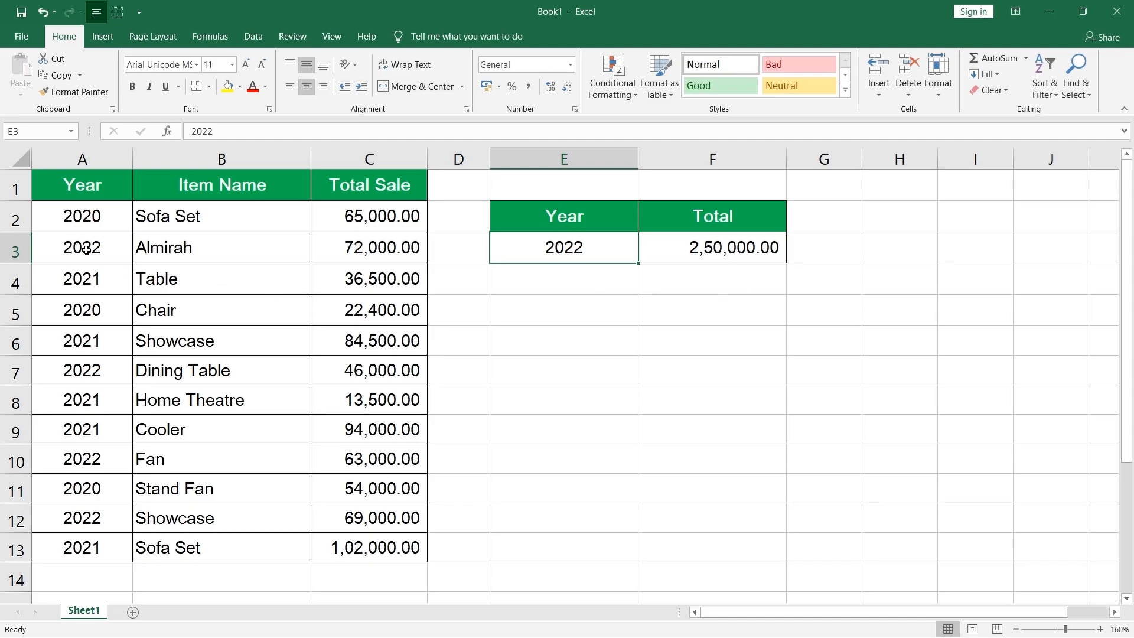
- Select the 2022 rows for Almirah, Dining Table, Fan and Showcase together across columns A to C to check which sales are summed
{"action": "left_click_drag", "start_coordinate": [87, 250], "coordinate": [342, 249]}
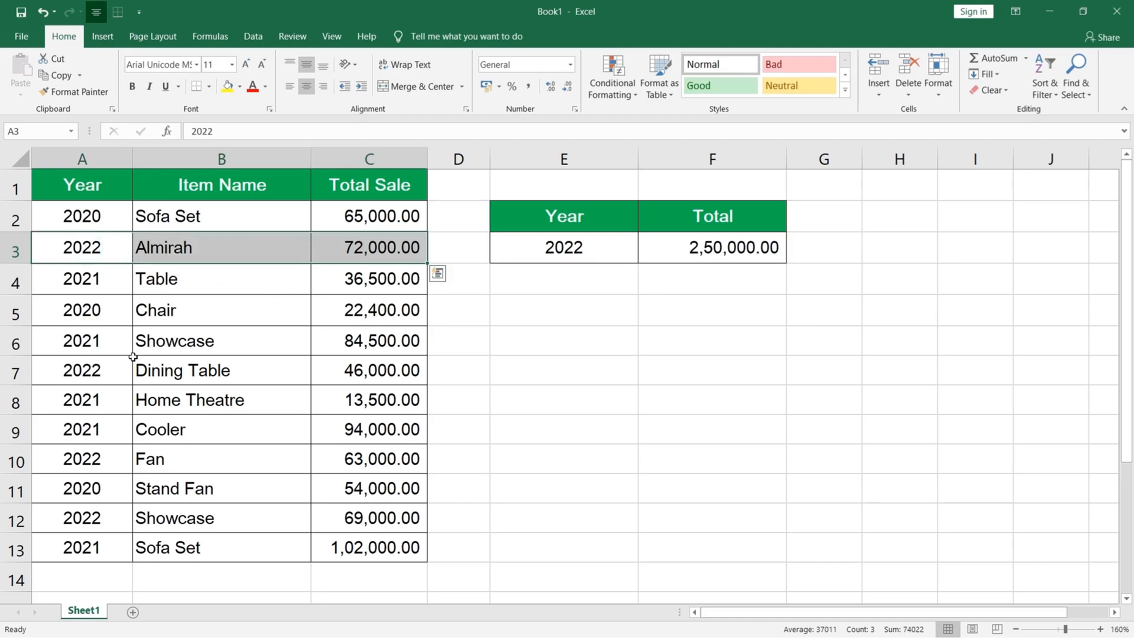
{"action": "left_click_drag", "start_coordinate": [92, 369], "coordinate": [342, 371]}
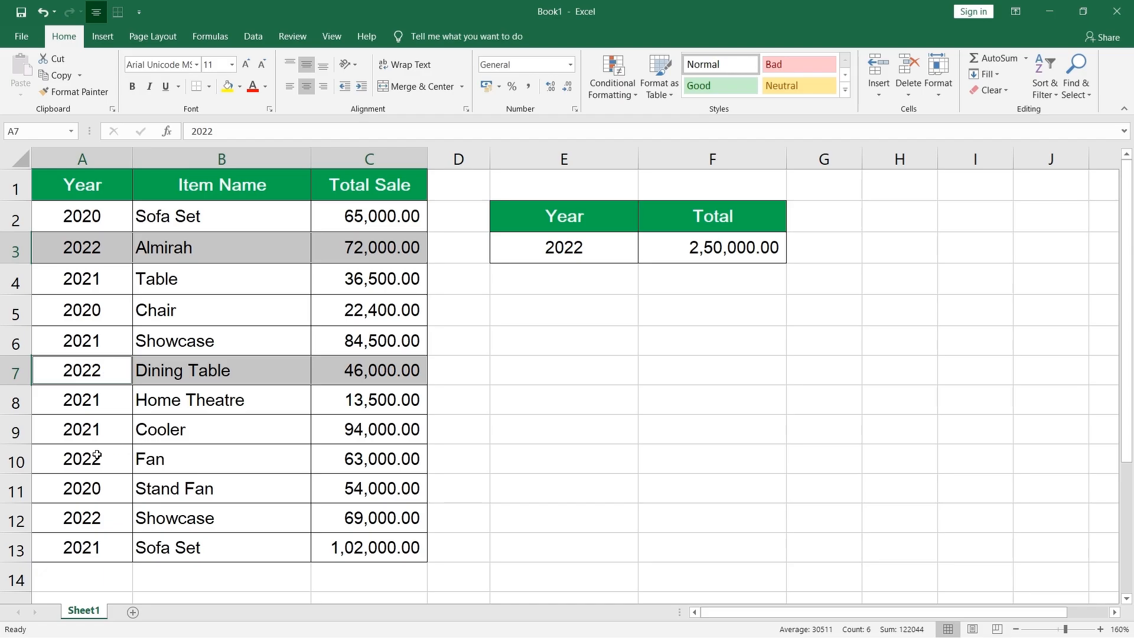
{"action": "left_click_drag", "start_coordinate": [88, 460], "coordinate": [342, 459]}
{"action": "left_click_drag", "start_coordinate": [75, 522], "coordinate": [343, 518]}
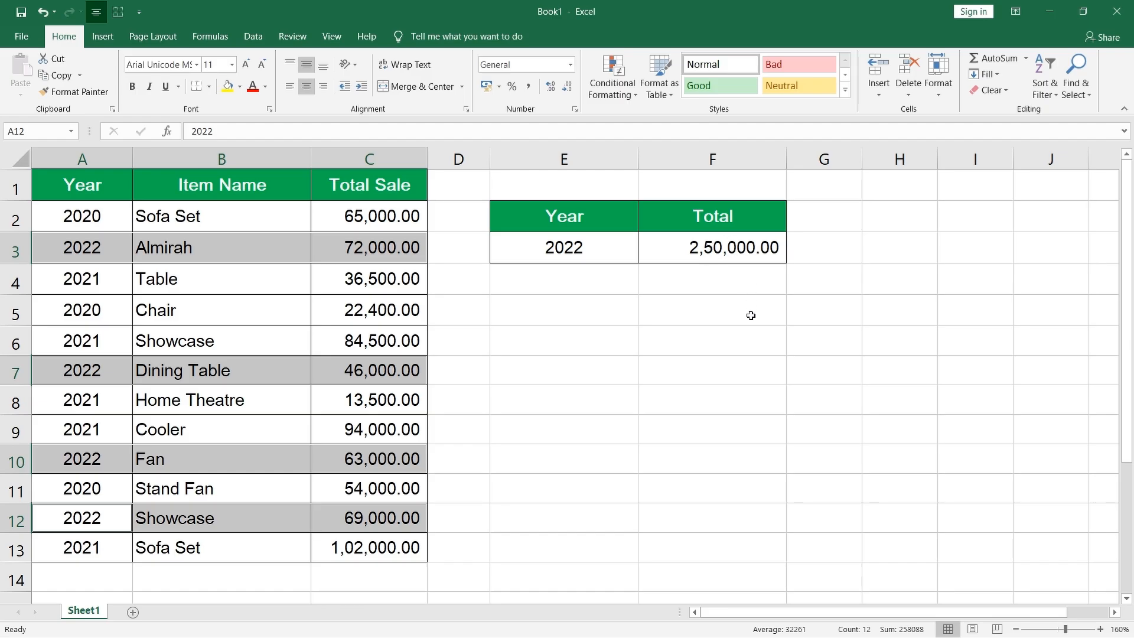
- Change the year criterion in E3 to 2020 and check the SUMIF total in F3
{"action": "left_click", "coordinate": [587, 249]}
{"action": "type", "text": "20"}
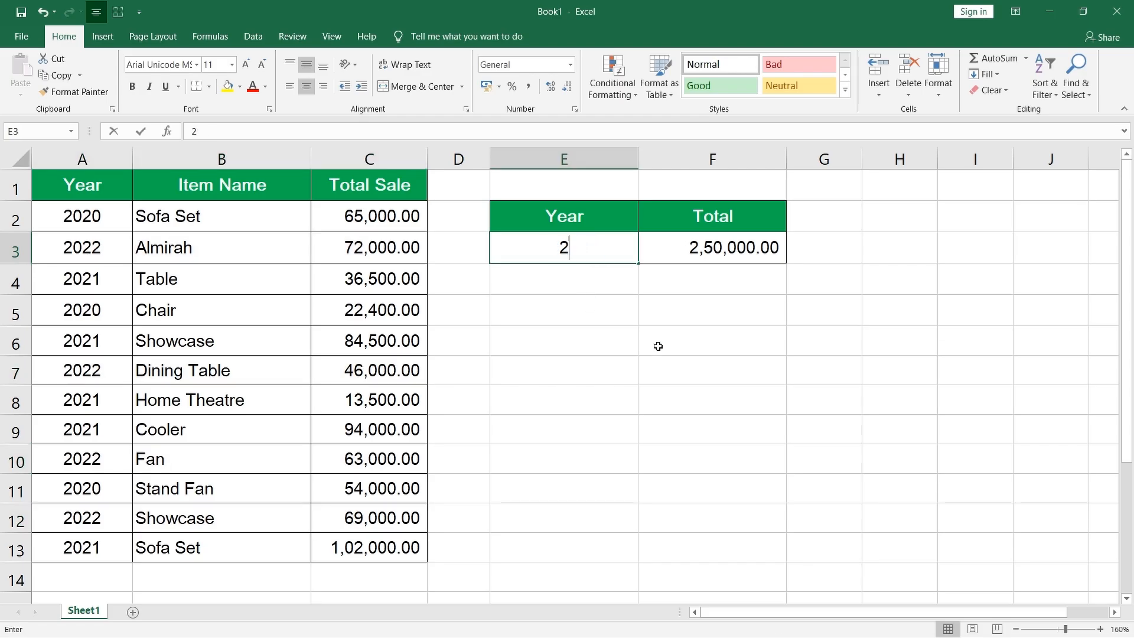
{"action": "type", "text": "20"}
{"action": "key", "text": "Return"}
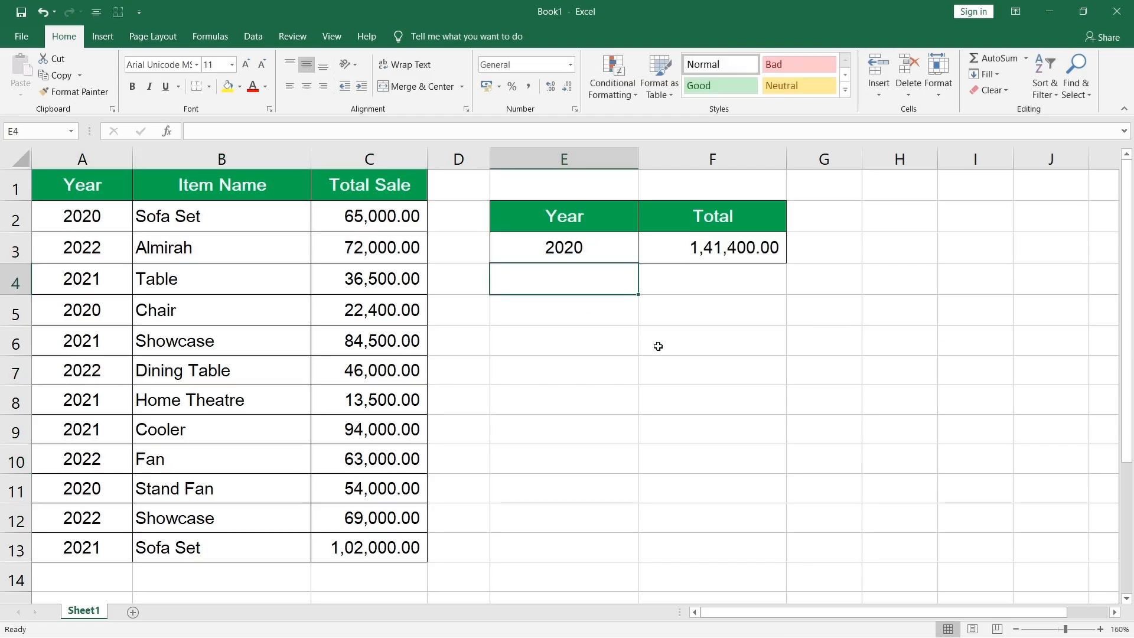
{"action": "key", "text": "Up"}
{"action": "key", "text": "Right"}
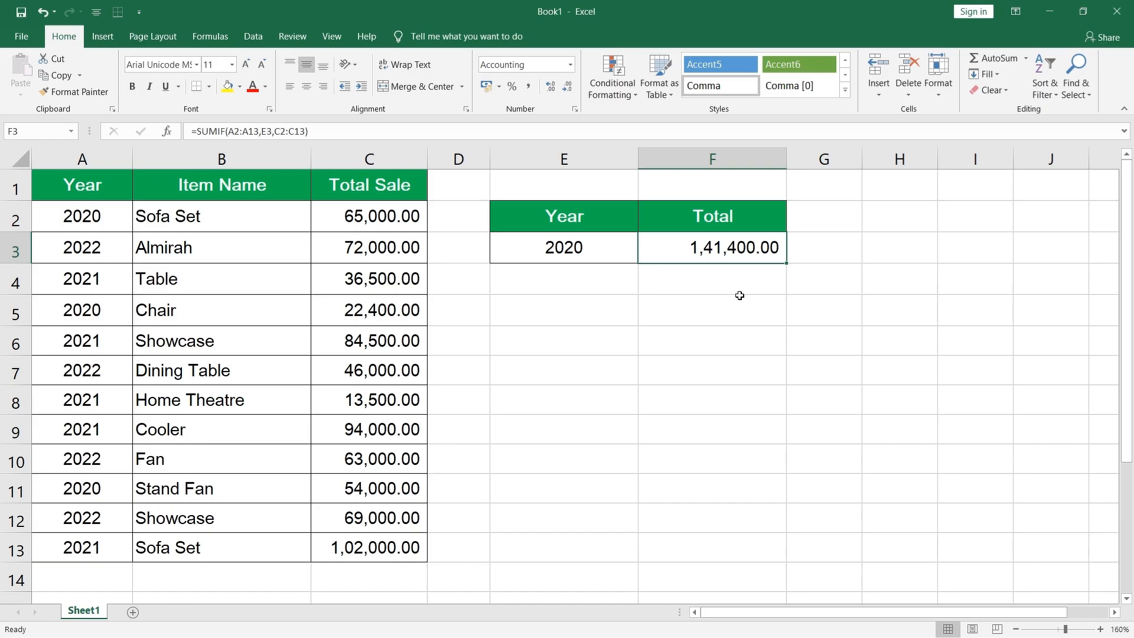
- Set the year criterion in E3 to 2021 and select the total in F3
{"action": "key", "text": "Left"}
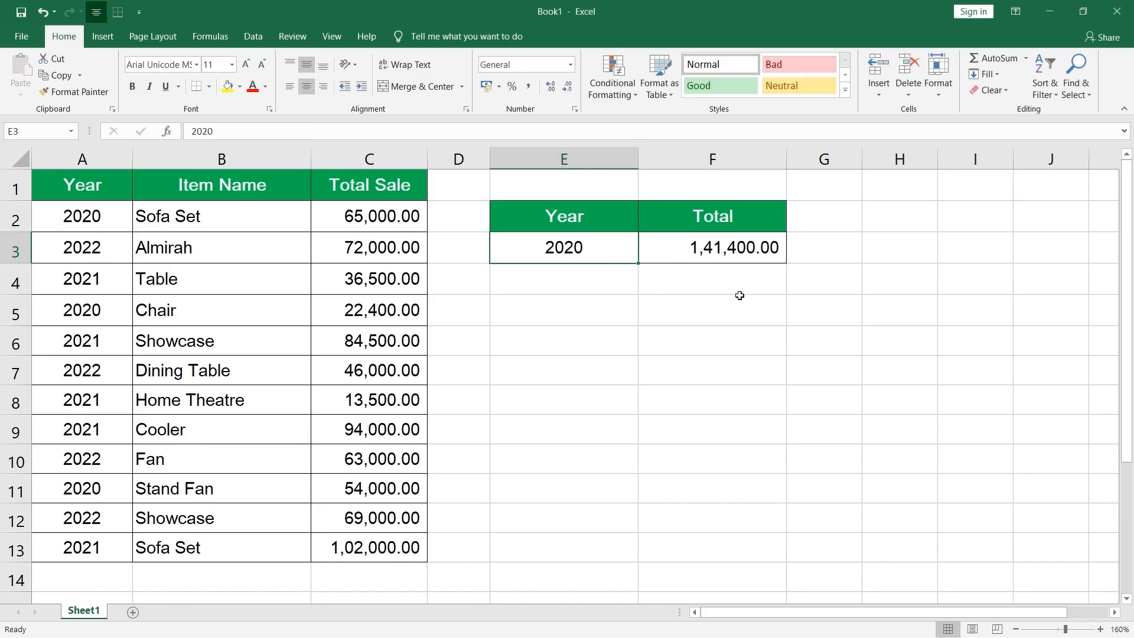
{"action": "type", "text": "2021"}
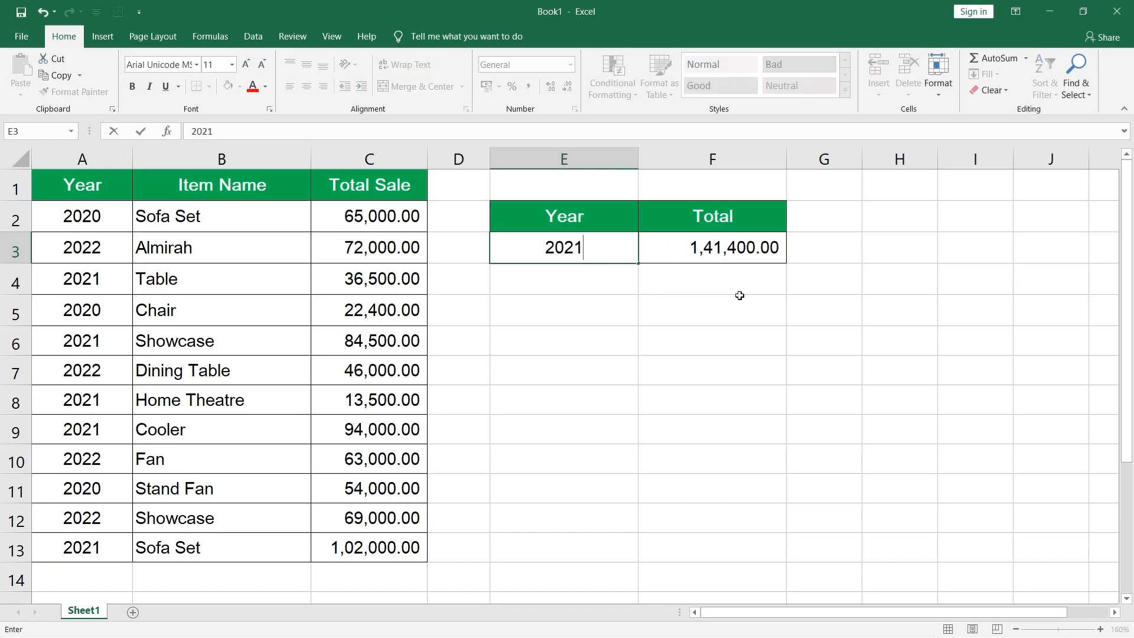
{"action": "key", "text": "Return"}
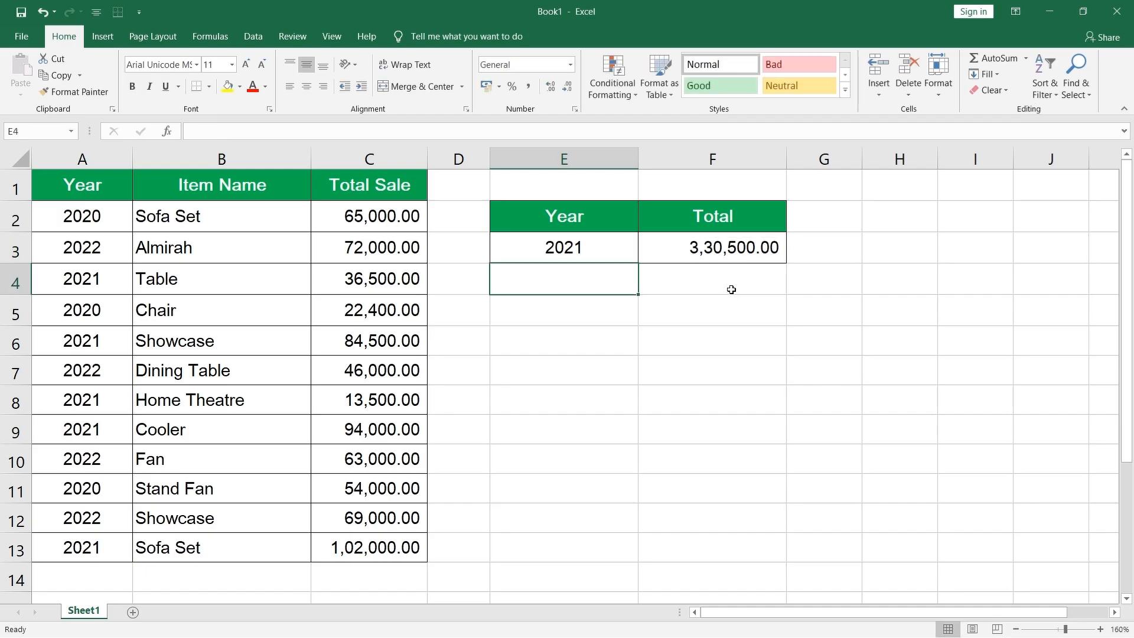
{"action": "left_click", "coordinate": [722, 248]}
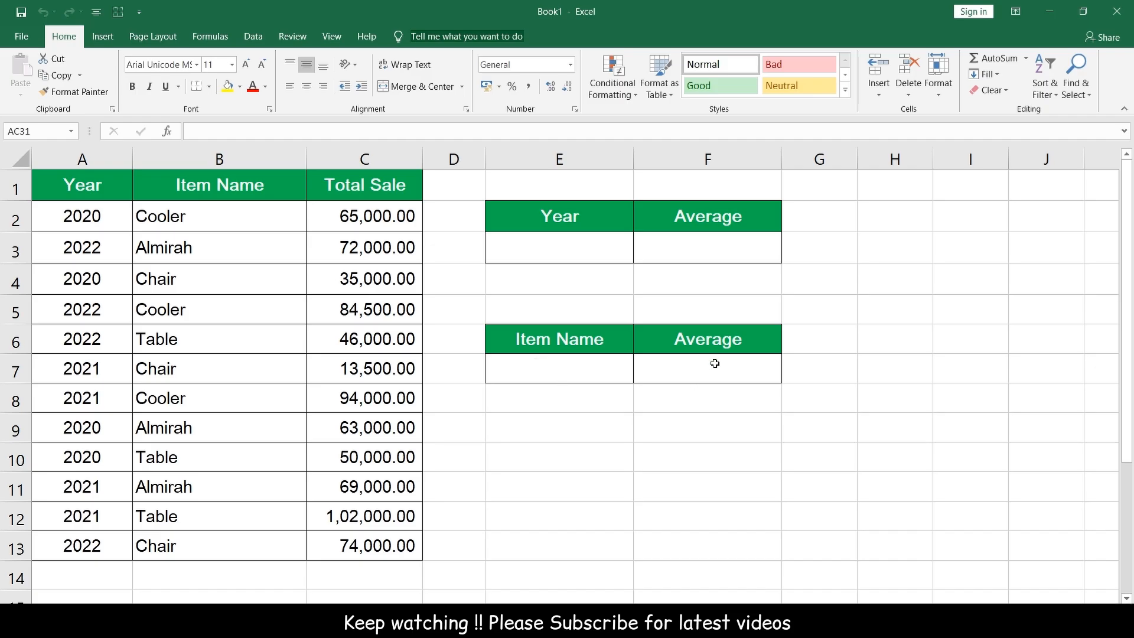
- Enter 2022 under Year in E3 of the Year and Average table
{"action": "left_click", "coordinate": [551, 236]}
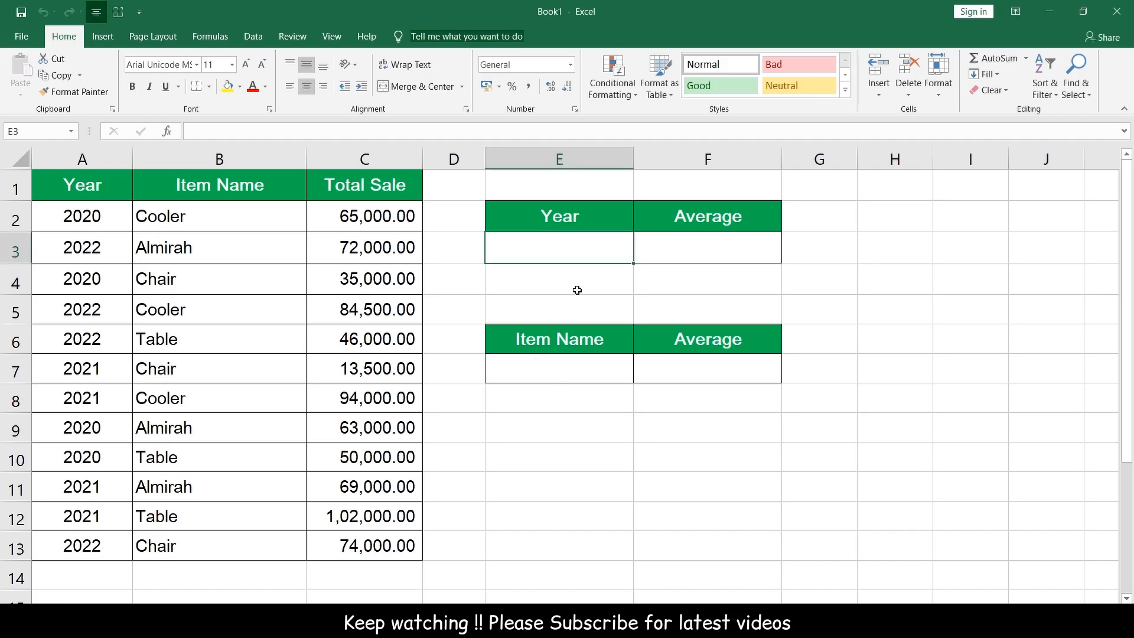
{"action": "key", "text": "F2"}
{"action": "type", "text": "2022"}
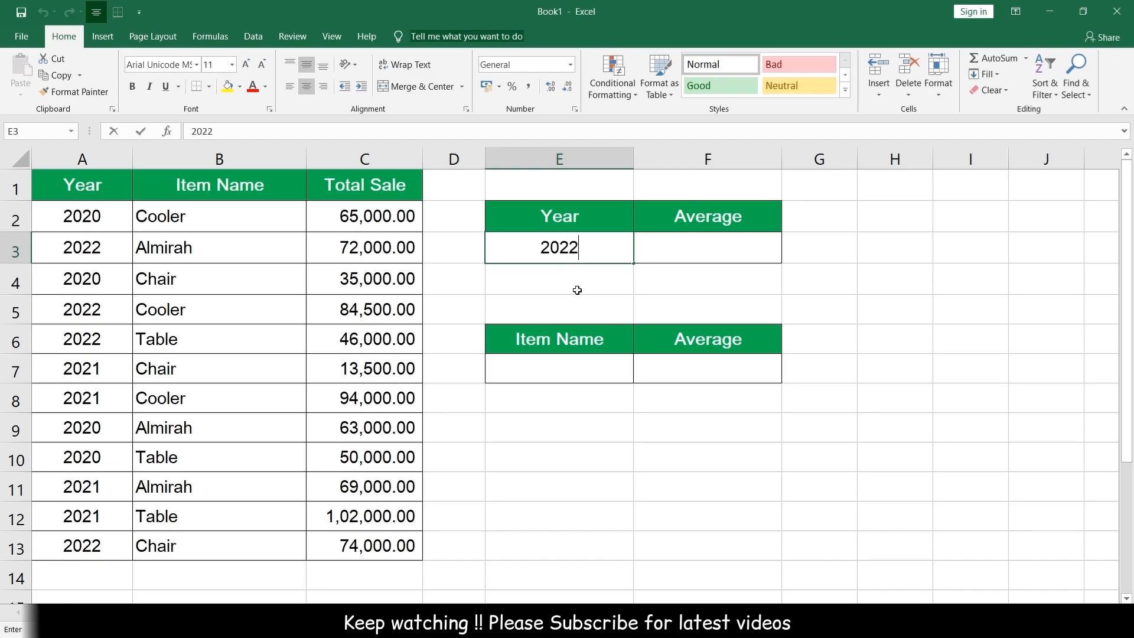
- Calculate the average sale for the year in F3 with =AVERAGEIF(A2:A13,E3,C2:C13)
{"action": "left_click", "coordinate": [732, 260]}
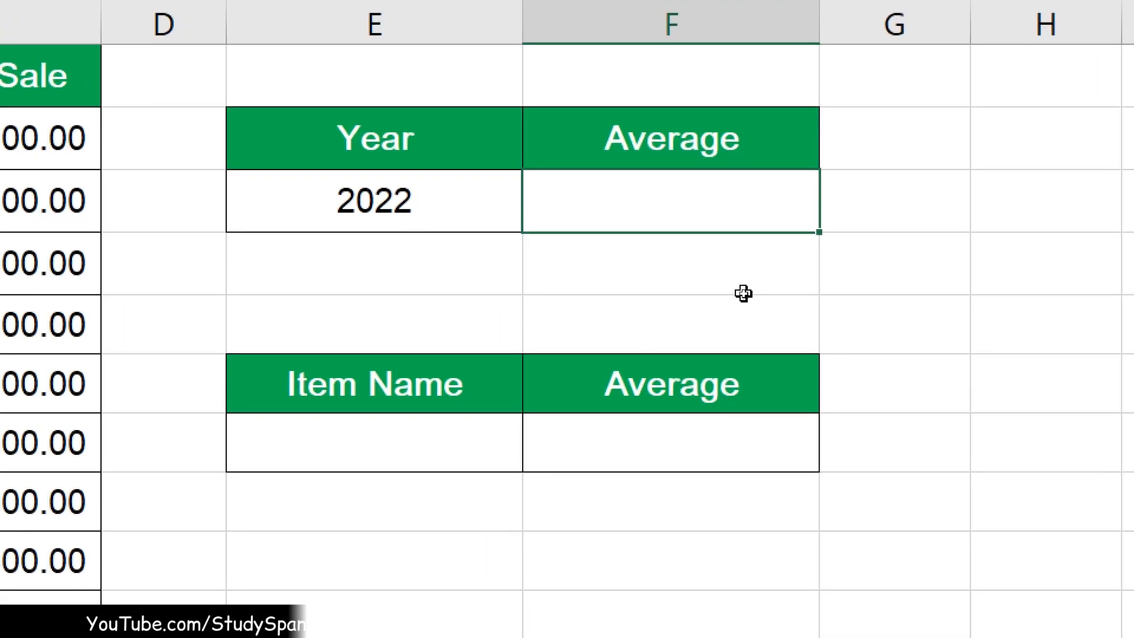
{"action": "type", "text": "=AVERAGEI"}
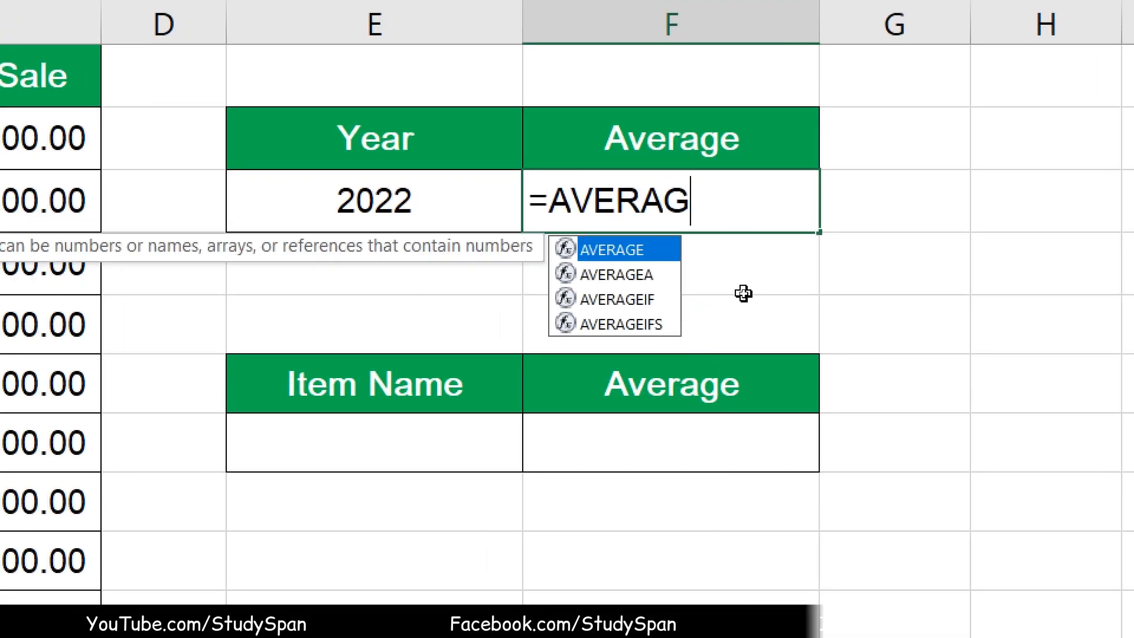
{"action": "type", "text": "F("}
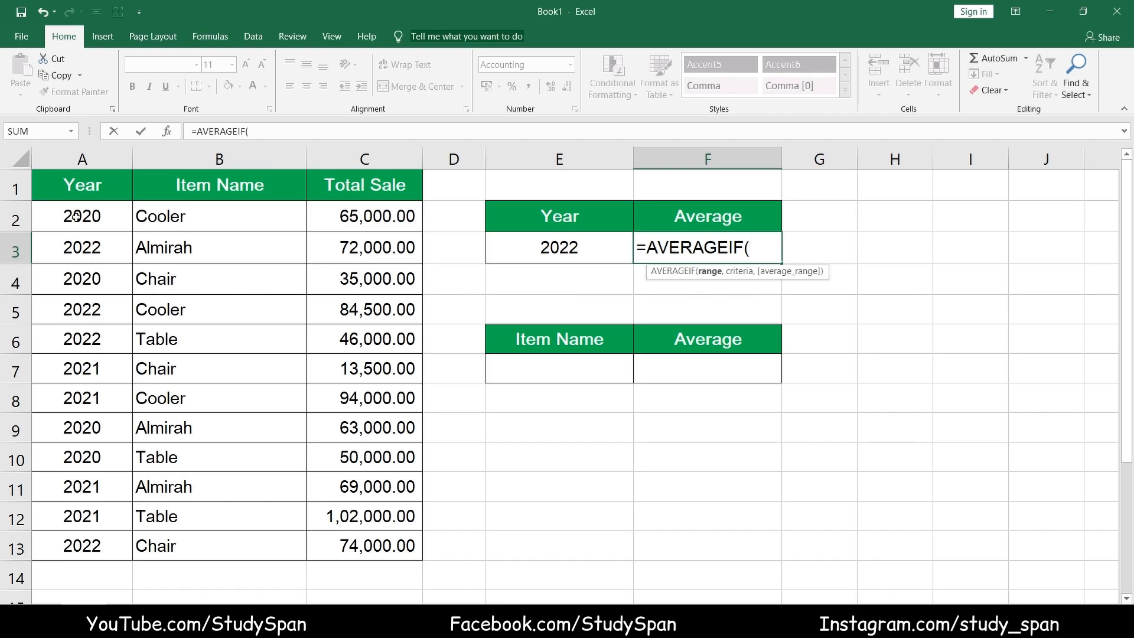
{"action": "left_click", "coordinate": [77, 216]}
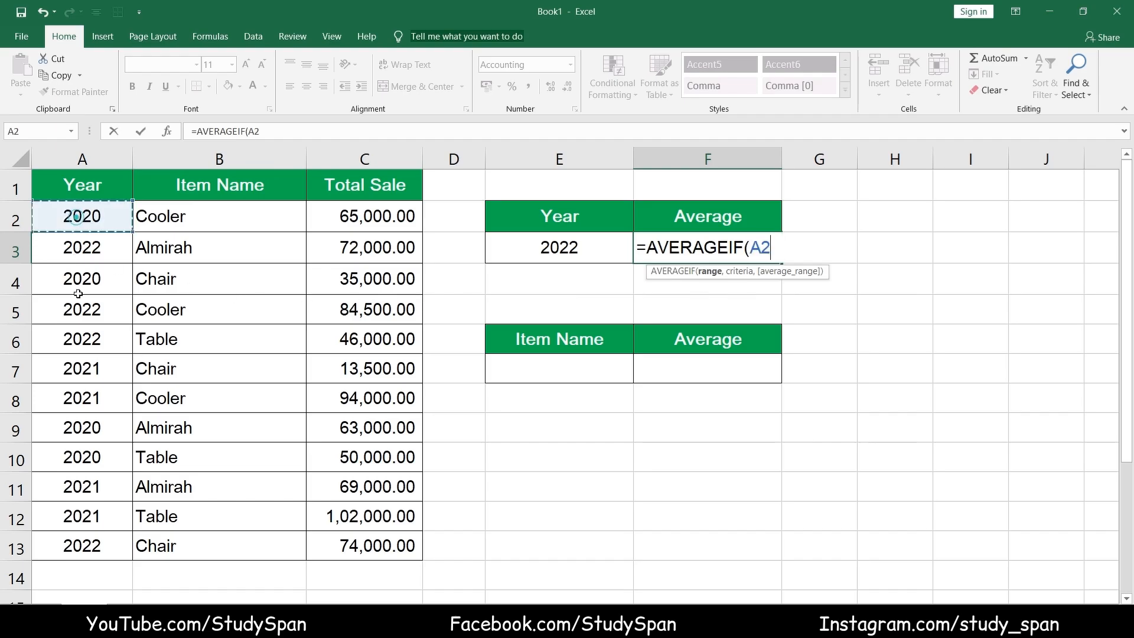
{"action": "left_click_drag", "start_coordinate": [78, 293], "coordinate": [82, 547]}
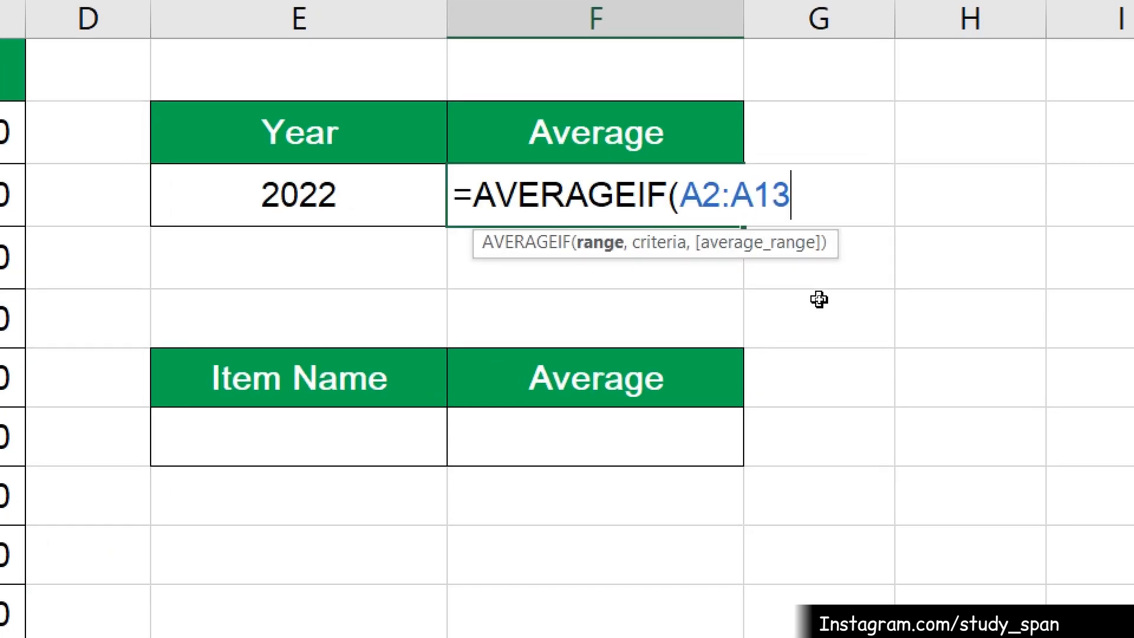
{"action": "type", "text": ","}
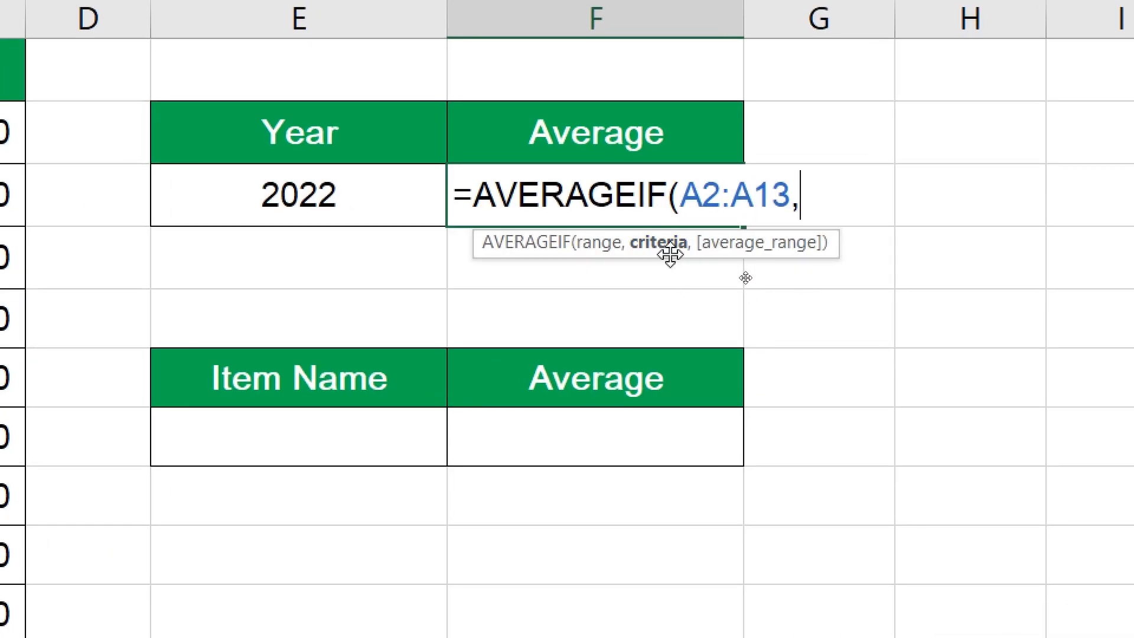
{"action": "left_click", "coordinate": [345, 213]}
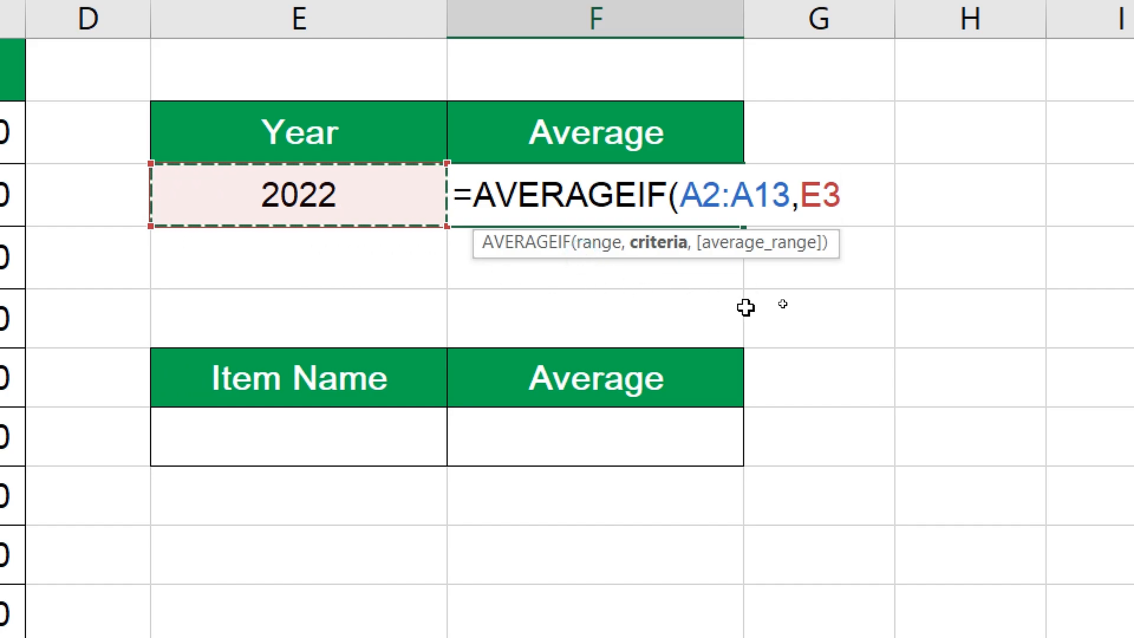
{"action": "type", "text": ","}
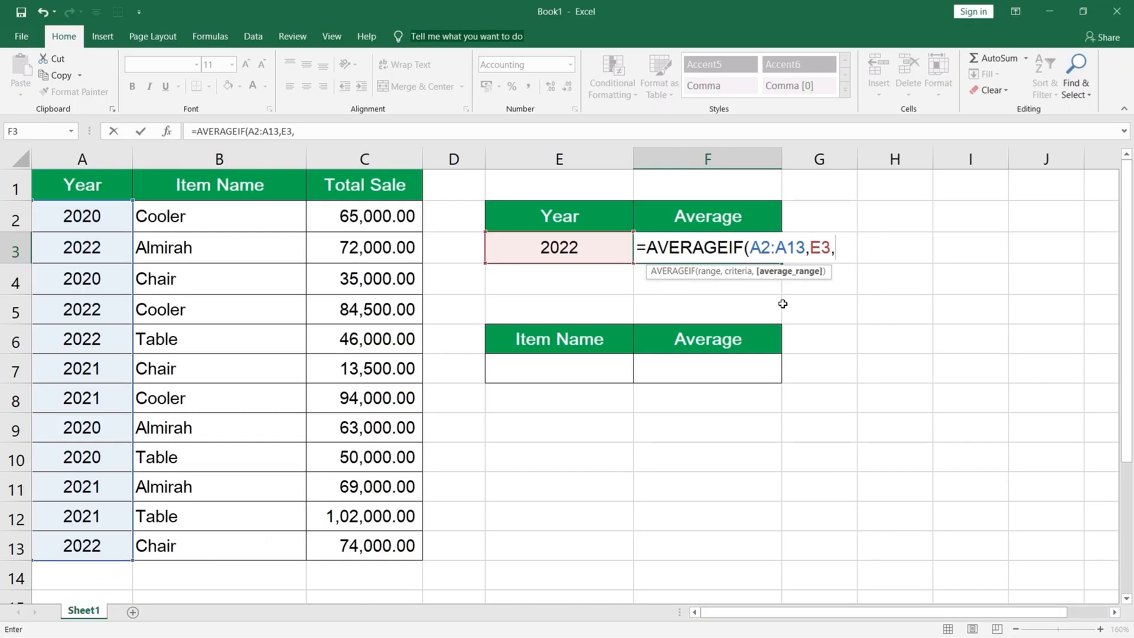
{"action": "left_click_drag", "start_coordinate": [396, 222], "coordinate": [400, 540]}
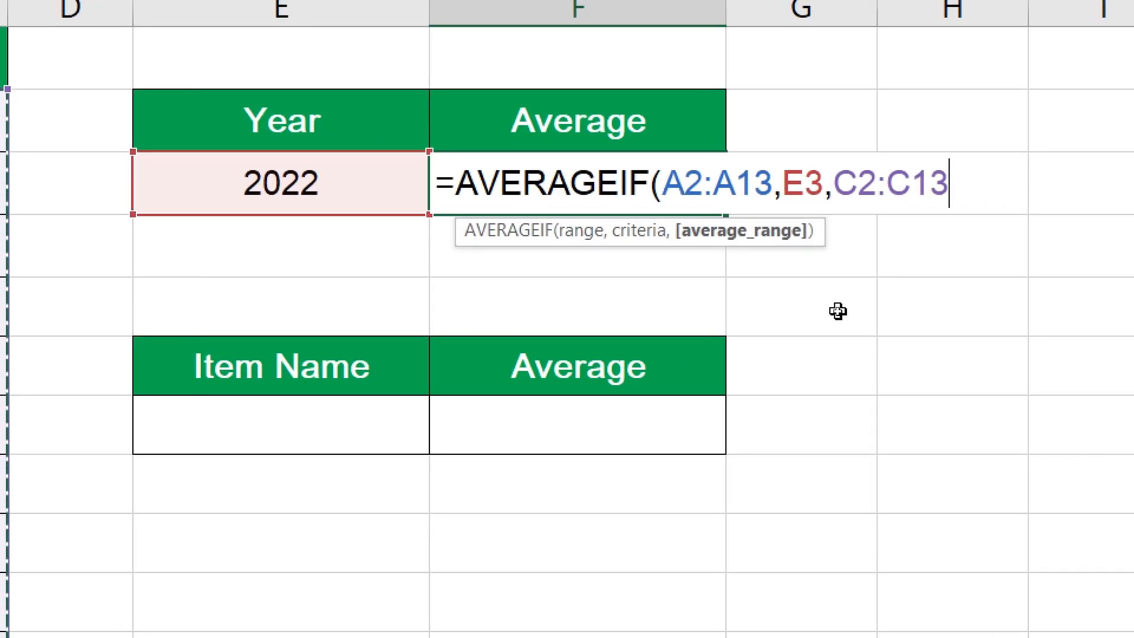
{"action": "type", "text": ")"}
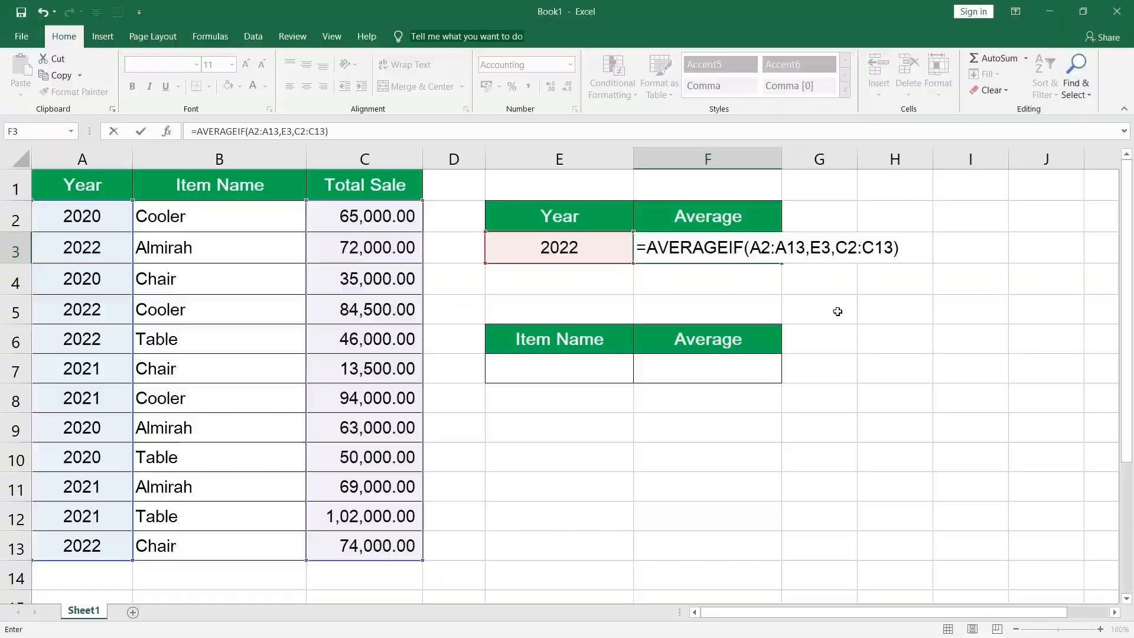
{"action": "key", "text": "Return"}
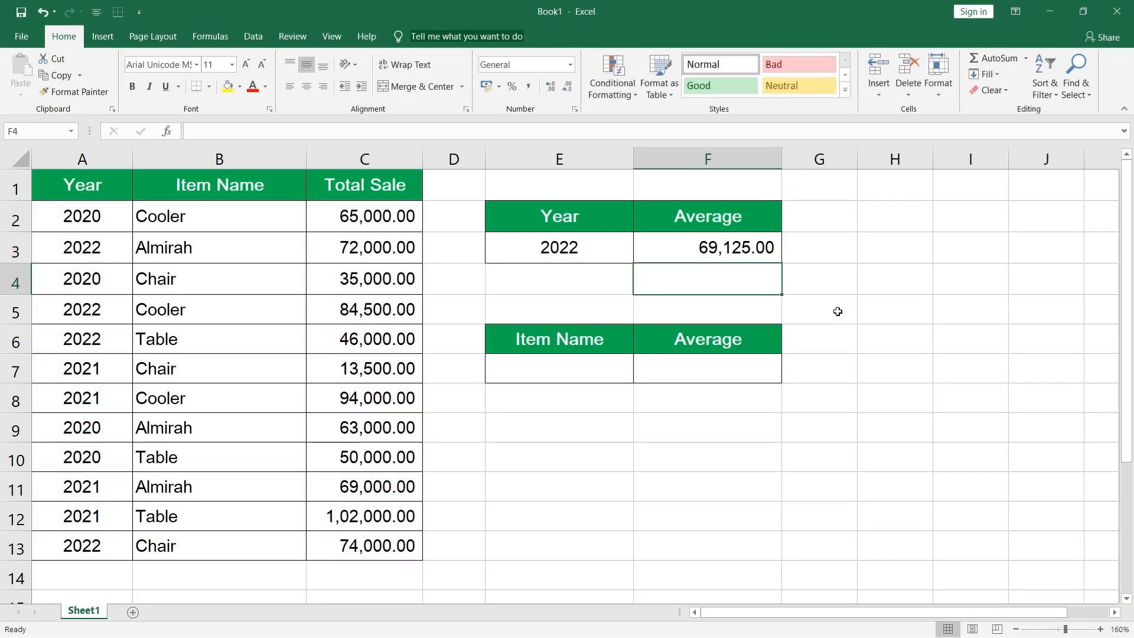
- Inspect the average in F3 and select the matching 2022 records A3:C3, A5:C5, A6:C6 and A13:C13 together
{"action": "left_click", "coordinate": [721, 258]}
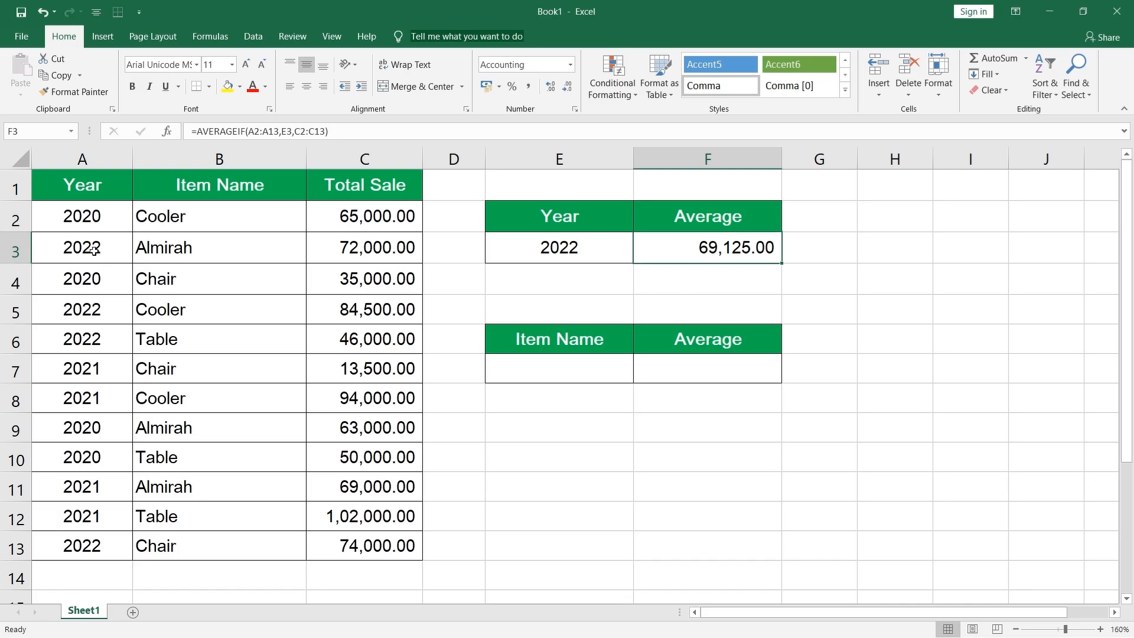
{"action": "left_click_drag", "start_coordinate": [94, 251], "coordinate": [366, 248]}
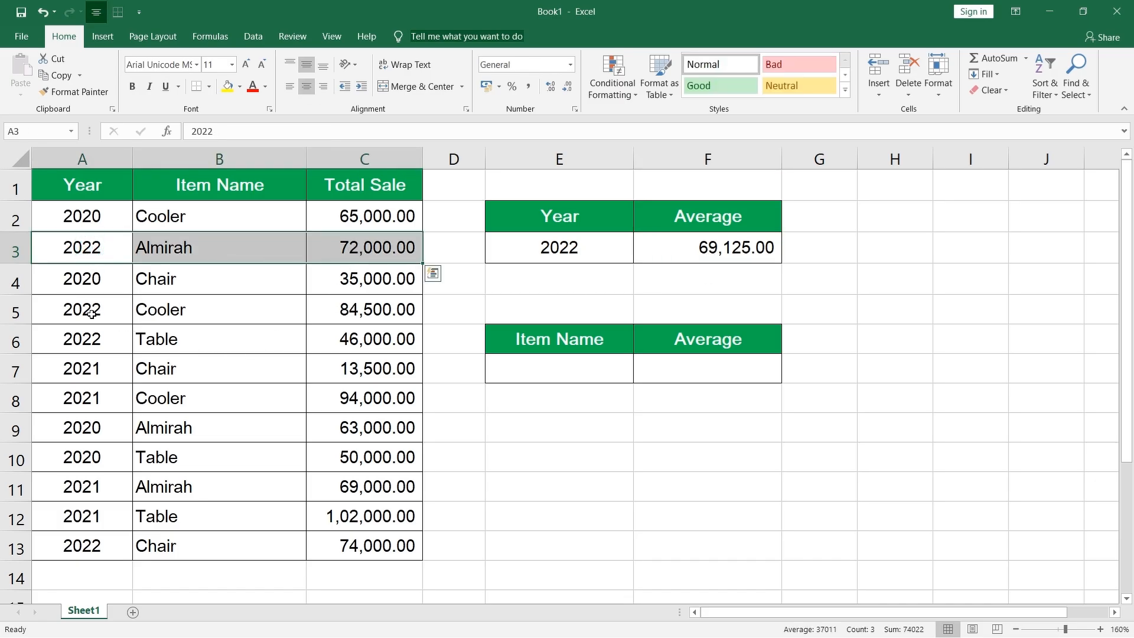
{"action": "left_click_drag", "start_coordinate": [91, 314], "coordinate": [382, 312]}
{"action": "left_click_drag", "start_coordinate": [104, 342], "coordinate": [353, 343]}
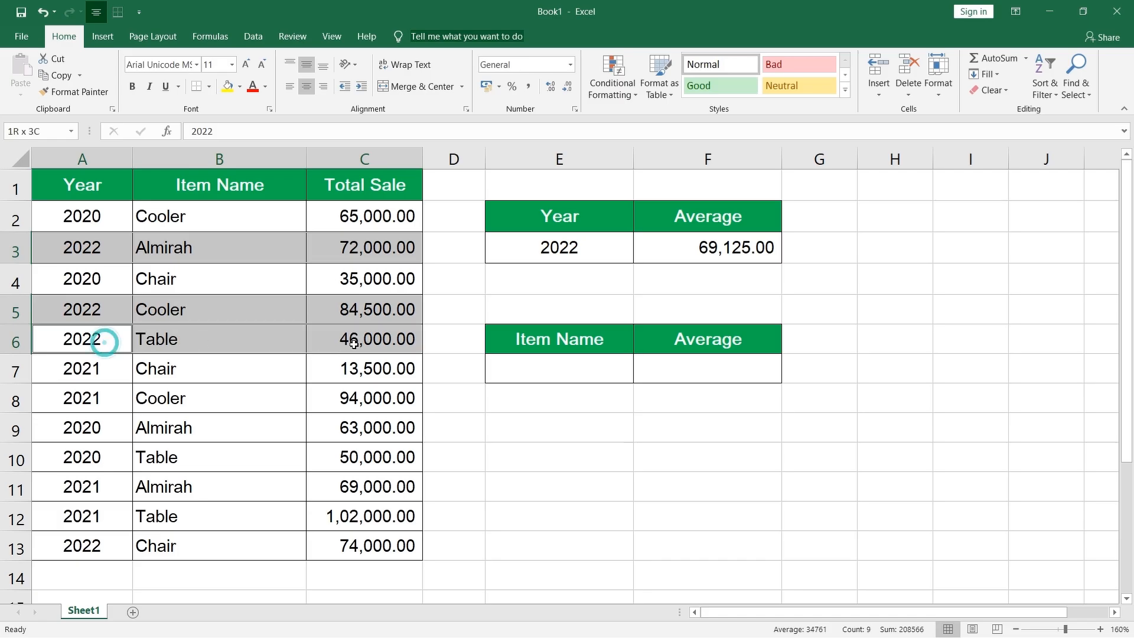
{"action": "left_click_drag", "start_coordinate": [104, 541], "coordinate": [342, 546]}
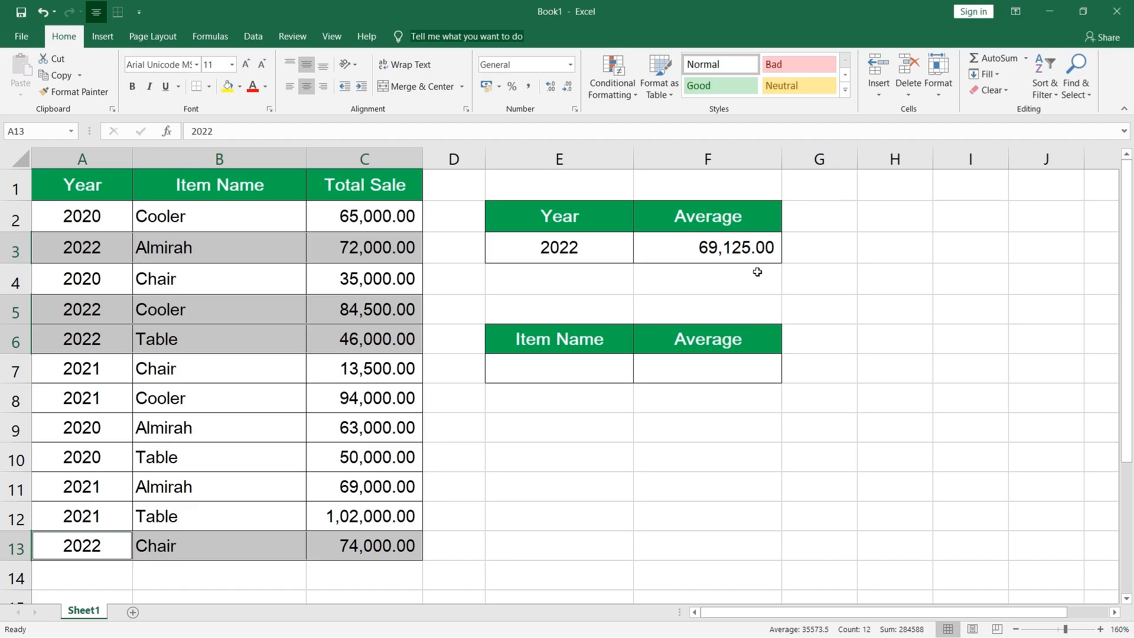
- Change the year criterion in E3 to 2021
{"action": "left_click", "coordinate": [605, 260]}
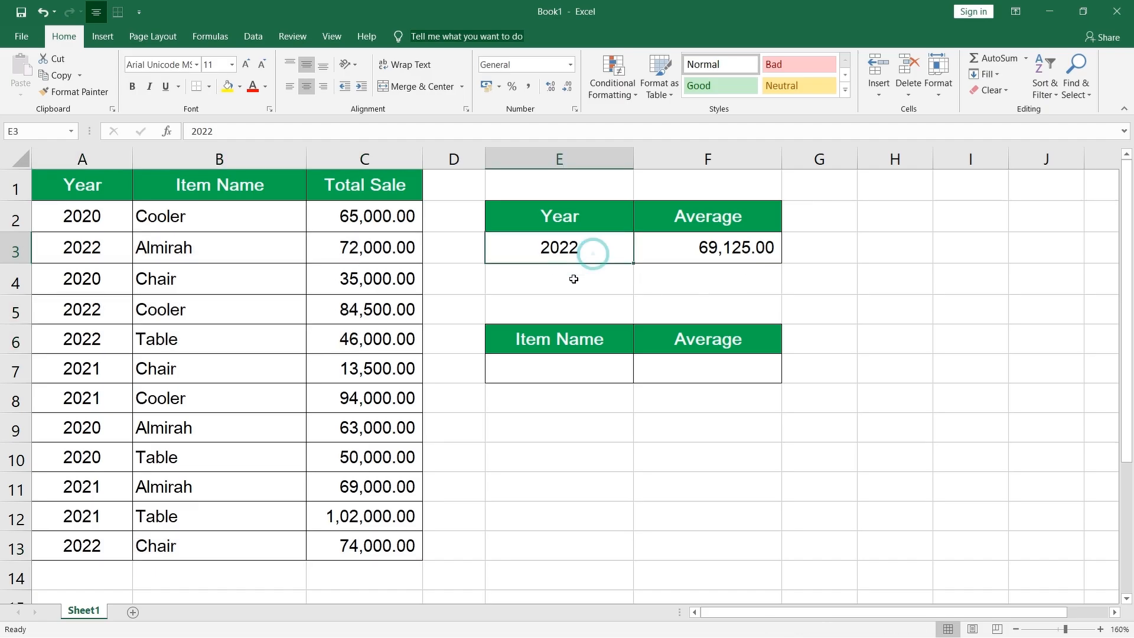
{"action": "type", "text": "2021"}
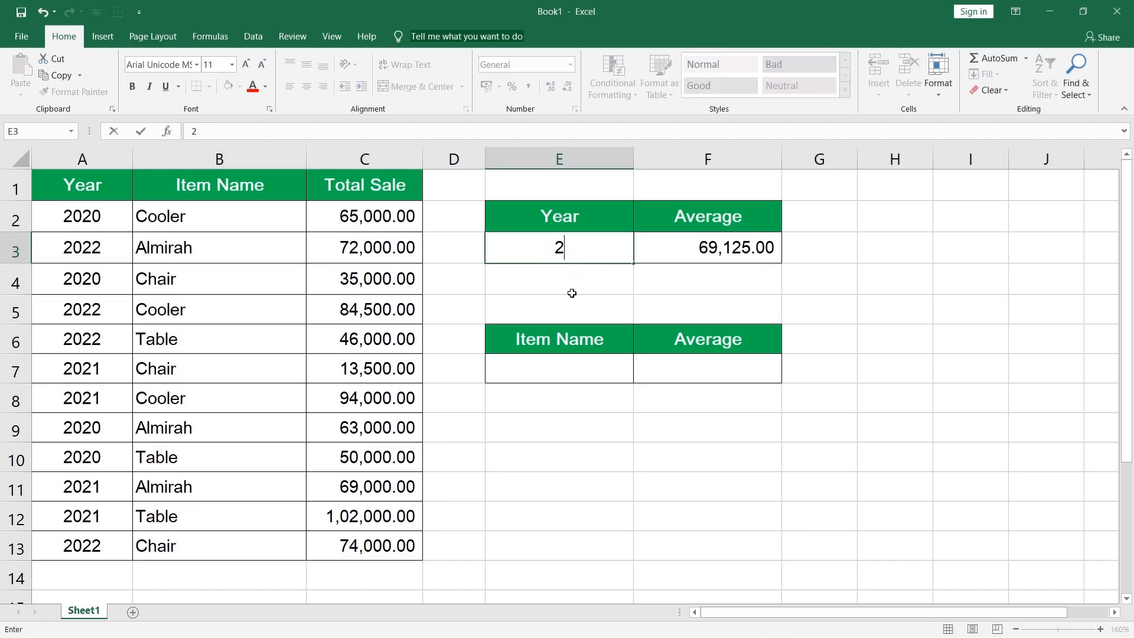
{"action": "key", "text": "Return"}
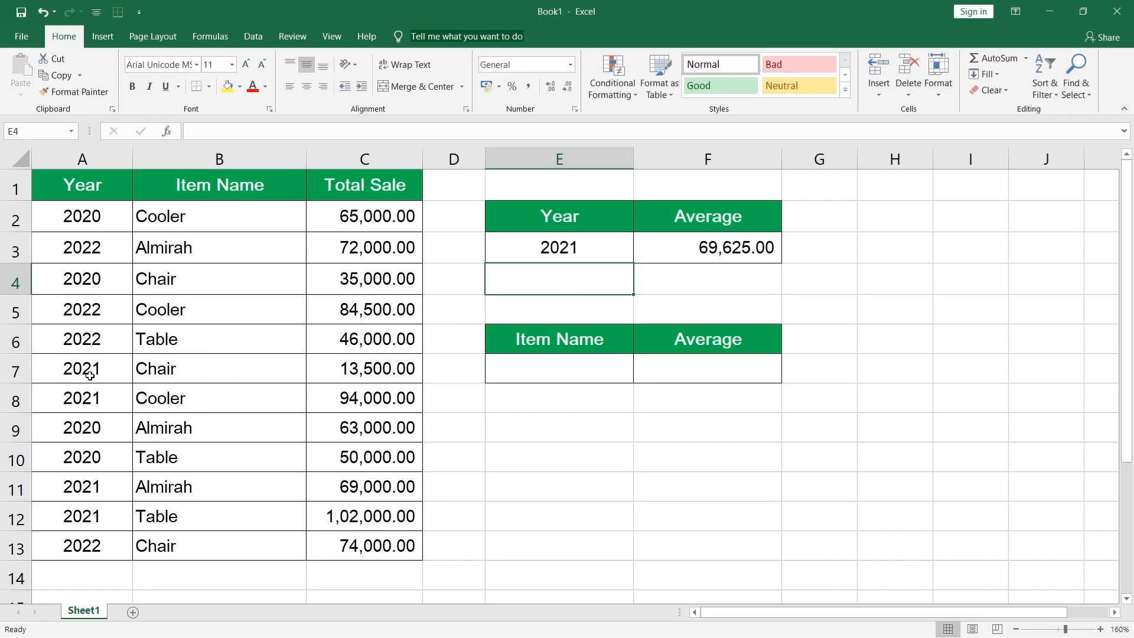
- Select the 2021 records A7:C7, A8:C8 and A11:C12 together to examine the sales behind the average
{"action": "left_click_drag", "start_coordinate": [88, 371], "coordinate": [361, 369]}
{"action": "left_click_drag", "start_coordinate": [112, 401], "coordinate": [355, 405]}
{"action": "left_click_drag", "start_coordinate": [112, 486], "coordinate": [352, 518]}
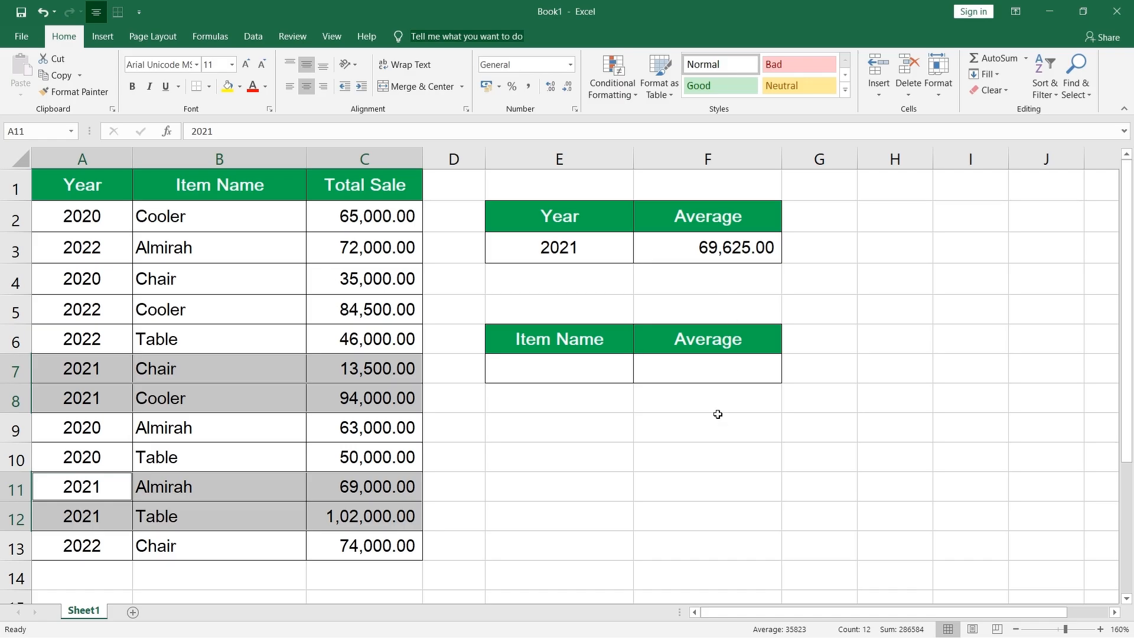
- Enter Chair under Item Name in E7 of the Item Name and Average table
{"action": "left_click", "coordinate": [585, 375]}
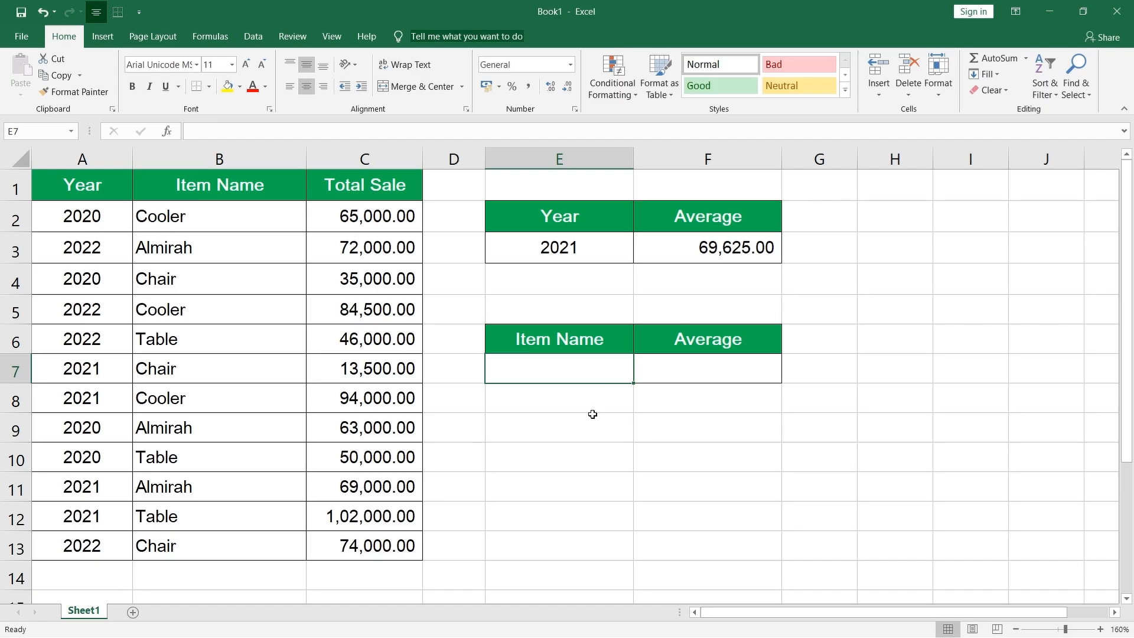
{"action": "type", "text": "Chair"}
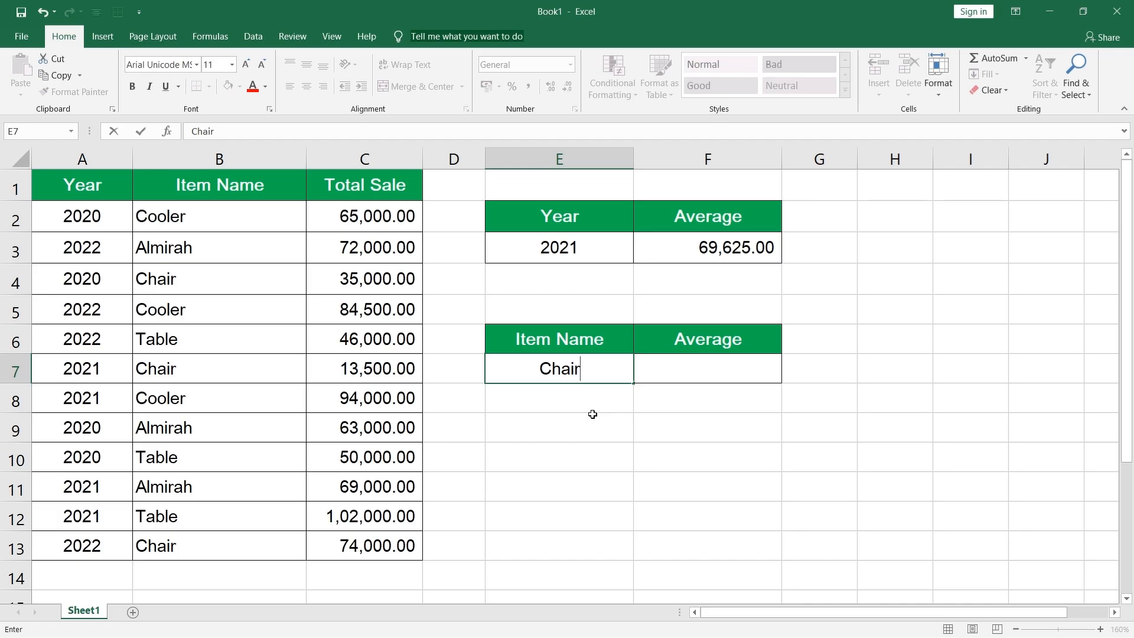
{"action": "key", "text": "Tab"}
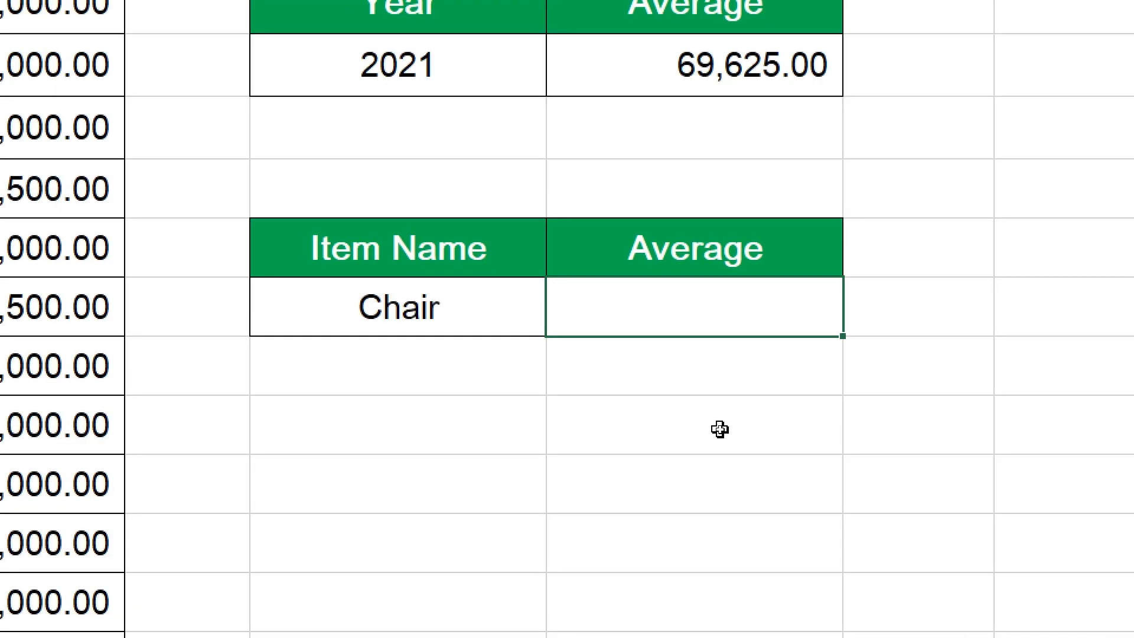
- Calculate the average sale for the item in F7 with =AVERAGEIF(B2:B13,E7,C2:C13)
{"action": "type", "text": "=AVERAGEI"}
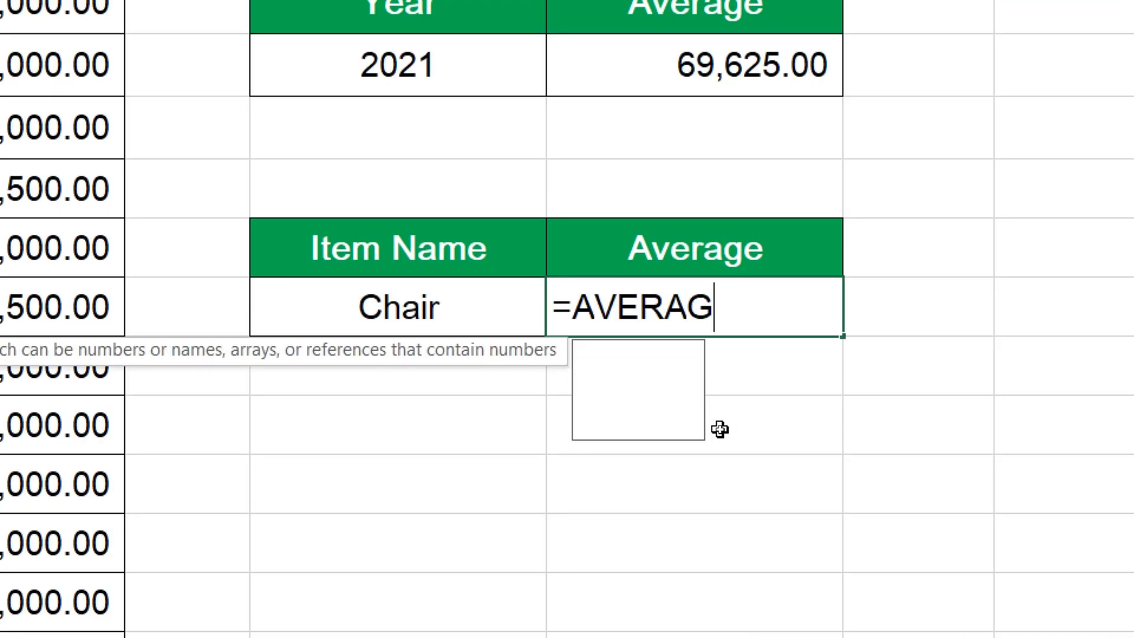
{"action": "type", "text": "F("}
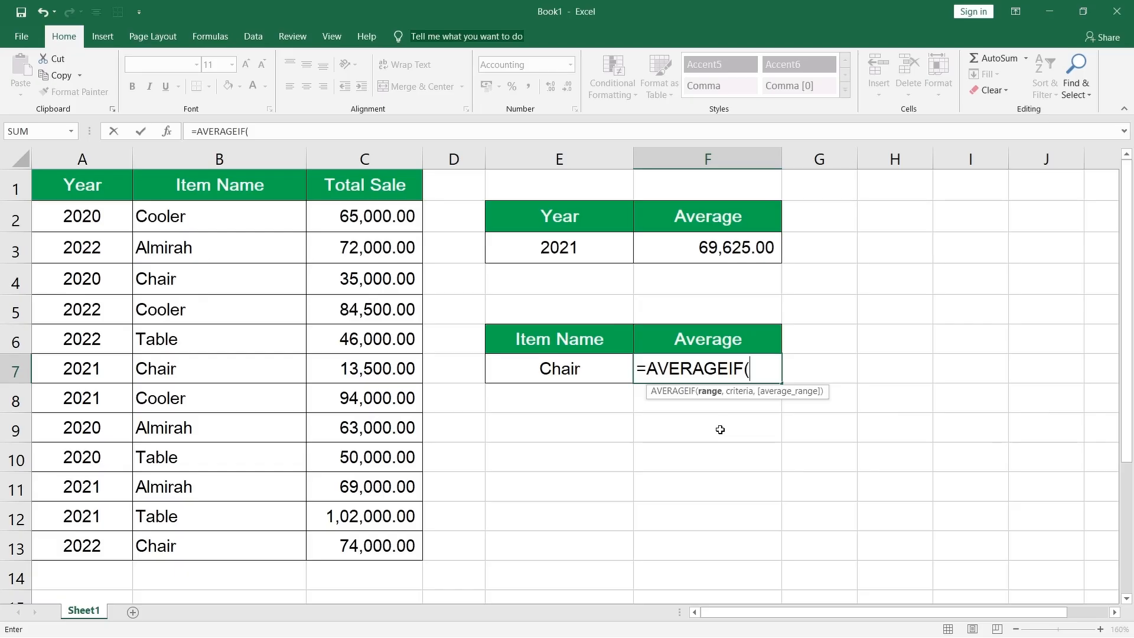
{"action": "left_click", "coordinate": [215, 218]}
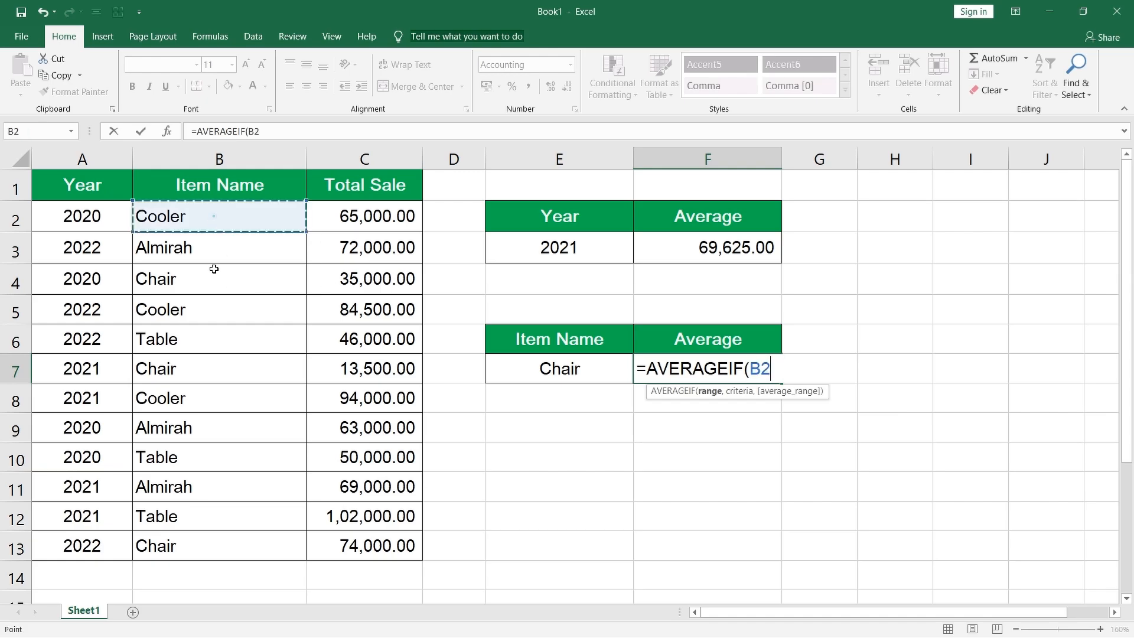
{"action": "left_click_drag", "start_coordinate": [214, 269], "coordinate": [202, 544]}
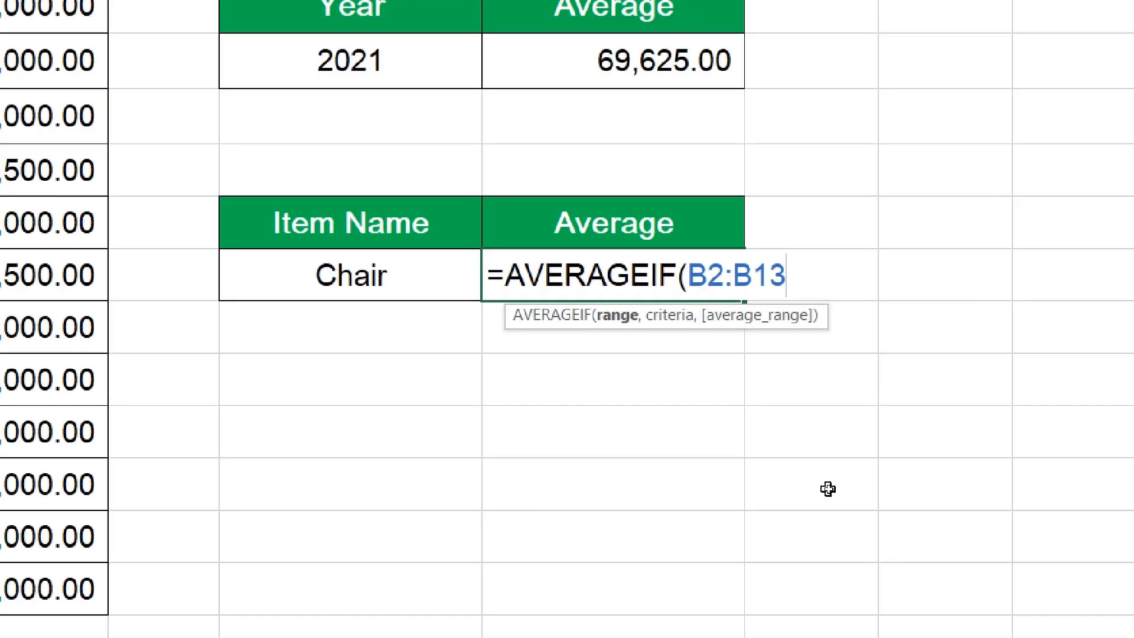
{"action": "type", "text": ","}
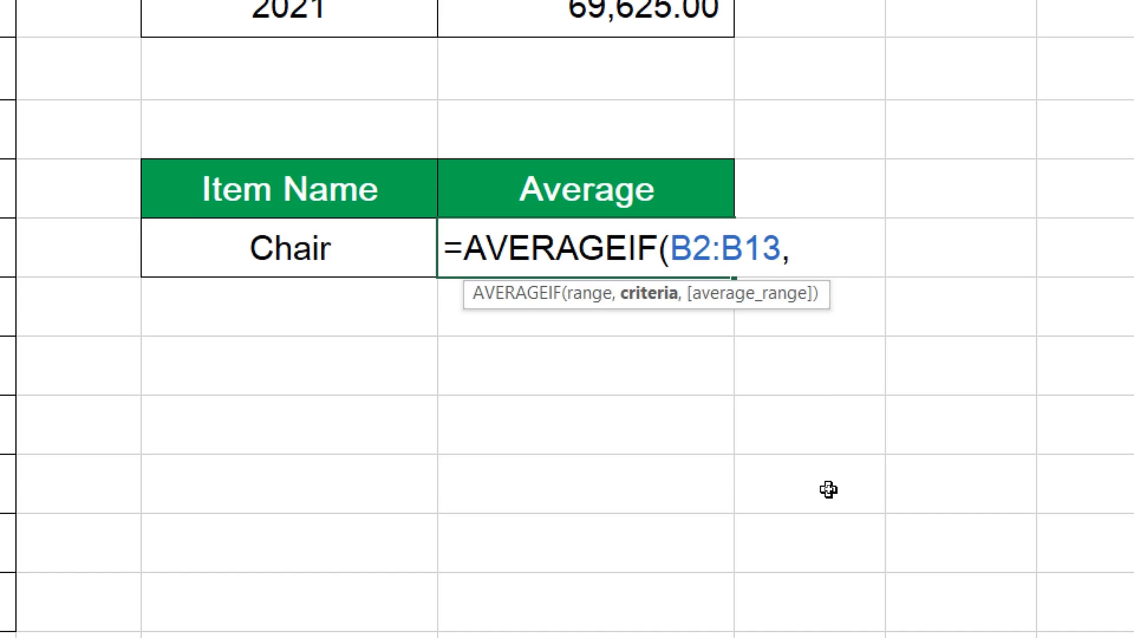
{"action": "left_click", "coordinate": [353, 257]}
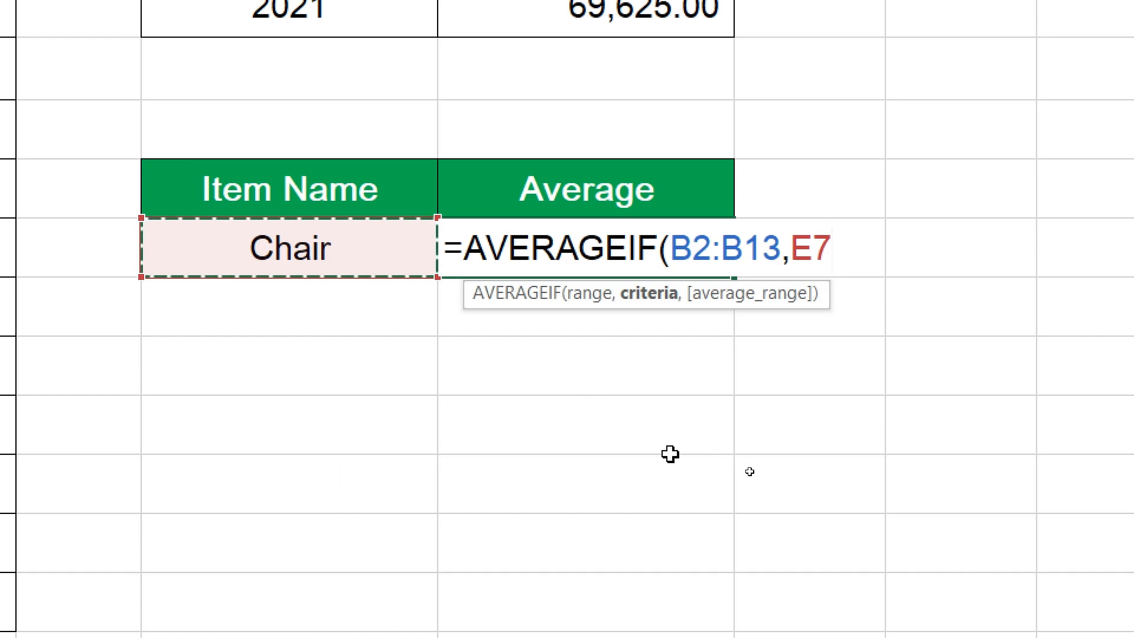
{"action": "type", "text": ","}
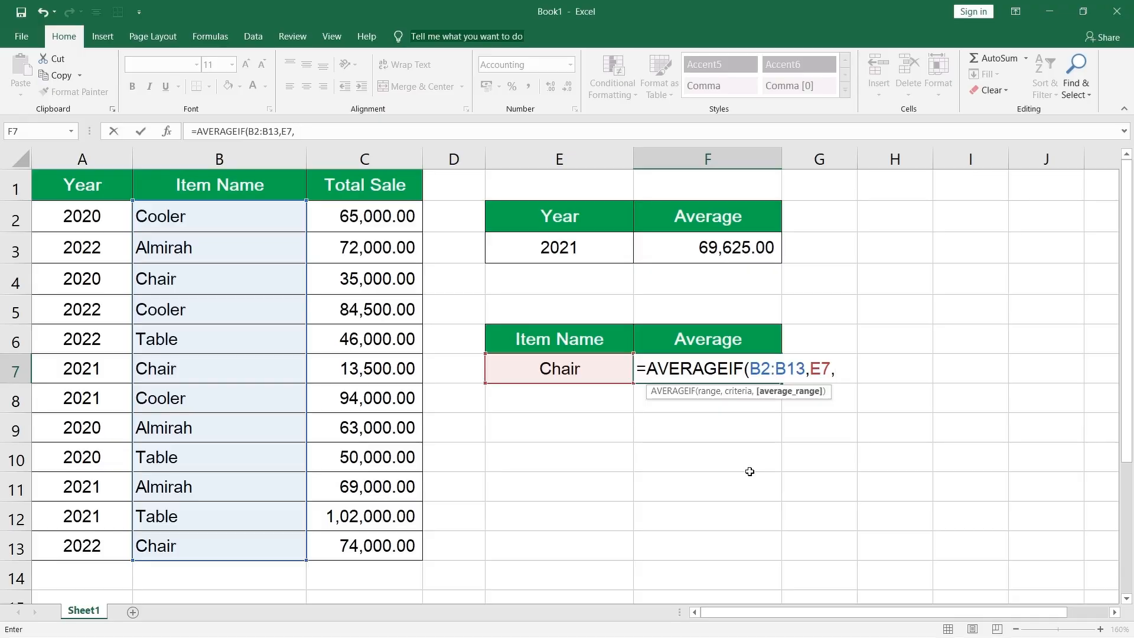
{"action": "left_click_drag", "start_coordinate": [378, 219], "coordinate": [374, 541]}
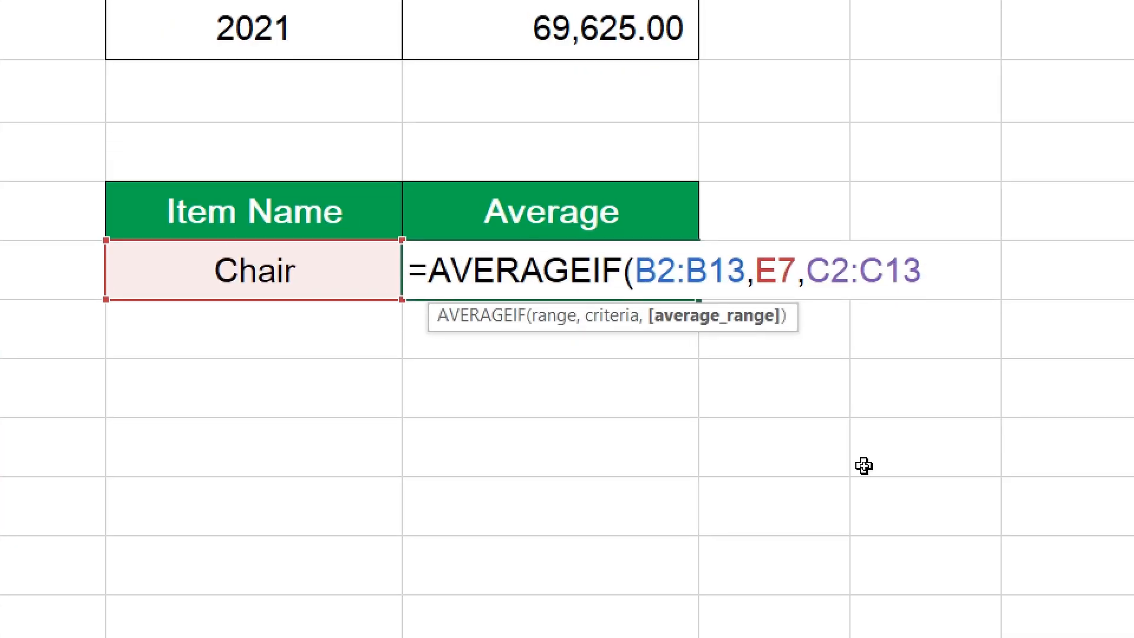
{"action": "type", "text": ")"}
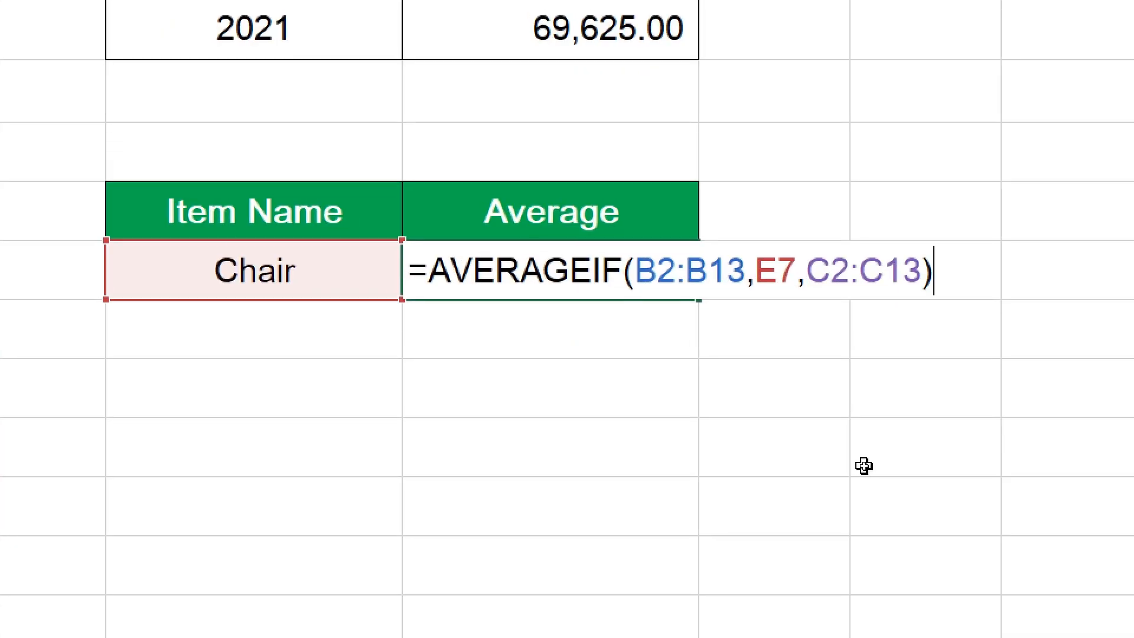
{"action": "key", "text": "Return"}
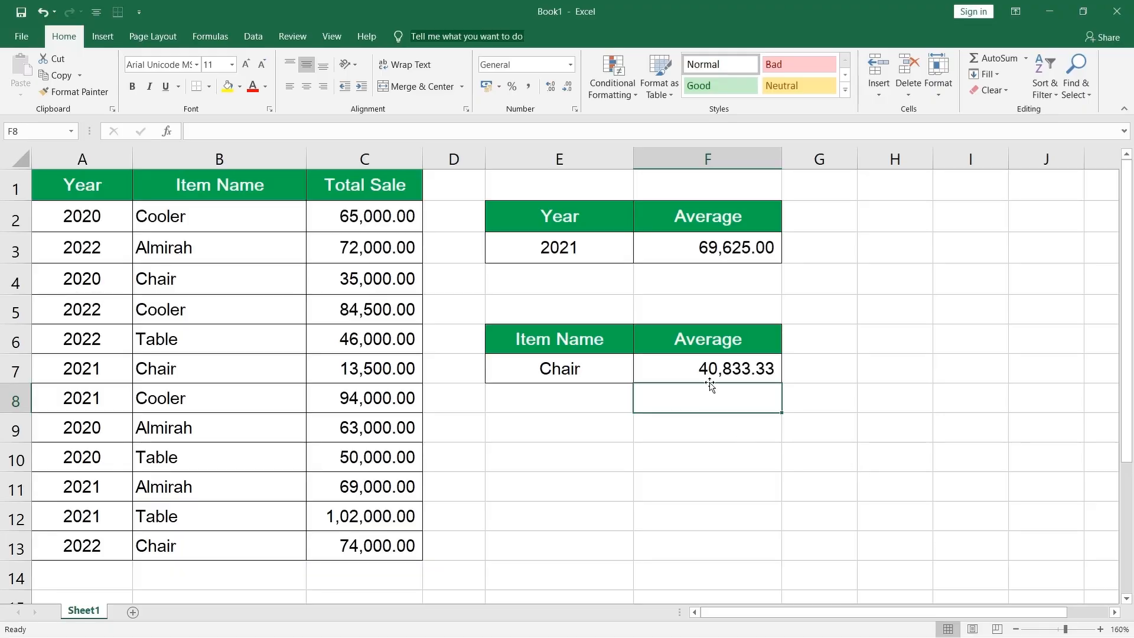
- Inspect the item average in F7 and select the matching Chair records B4:C4, B7:C7 and B13:C13 together
{"action": "left_click", "coordinate": [710, 378]}
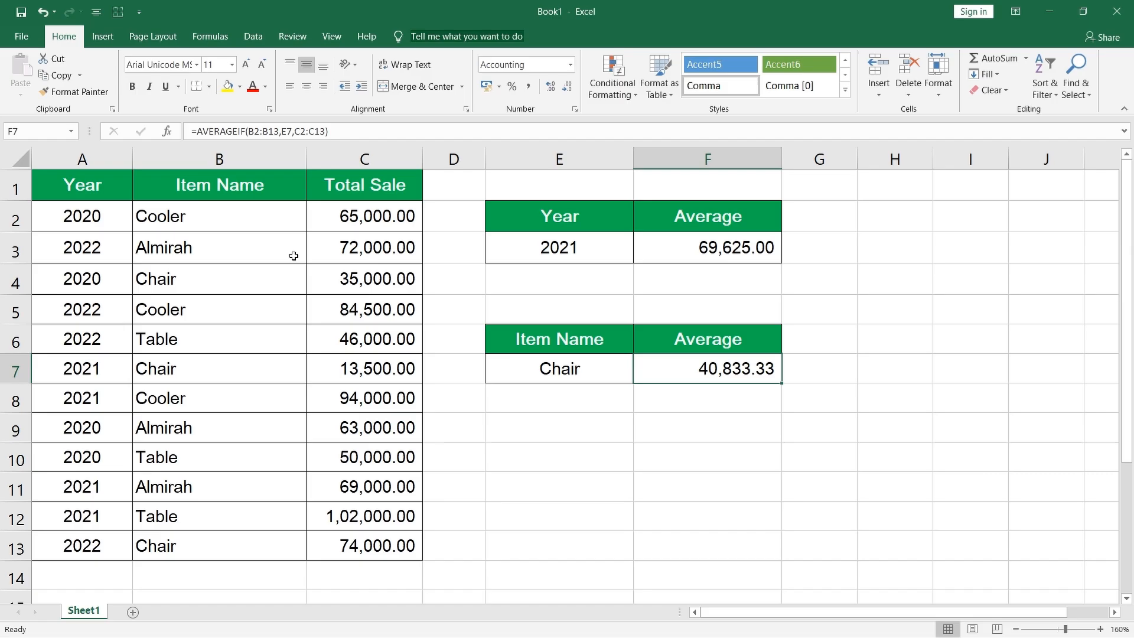
{"action": "left_click_drag", "start_coordinate": [215, 278], "coordinate": [355, 279]}
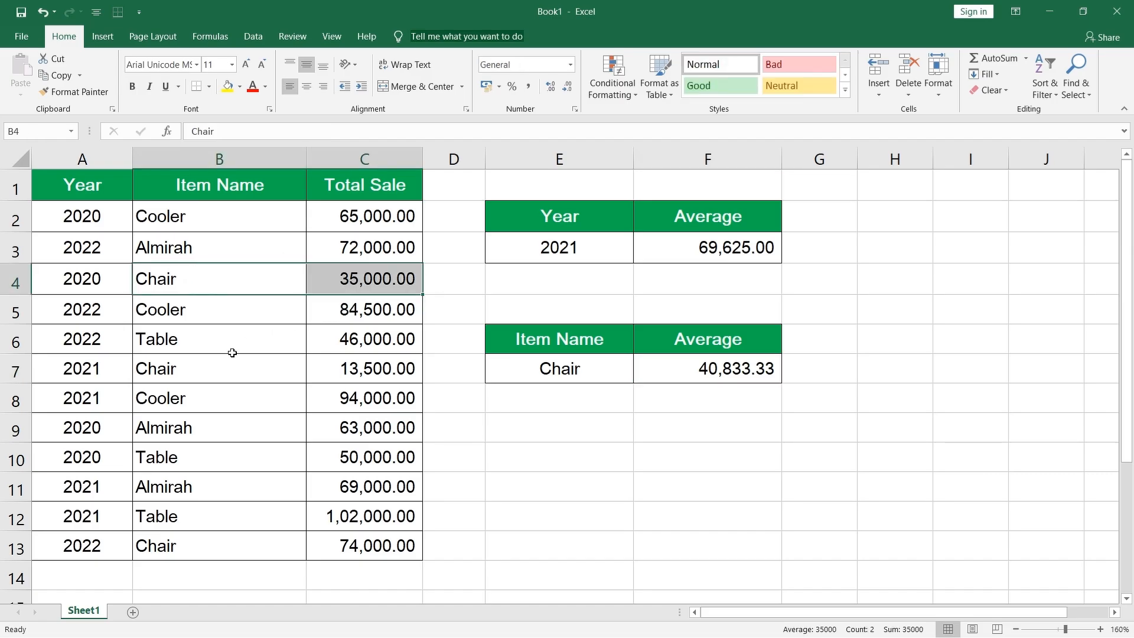
{"action": "left_click", "coordinate": [265, 374], "text": "ctrl"}
{"action": "left_click_drag", "start_coordinate": [265, 374], "coordinate": [330, 375]}
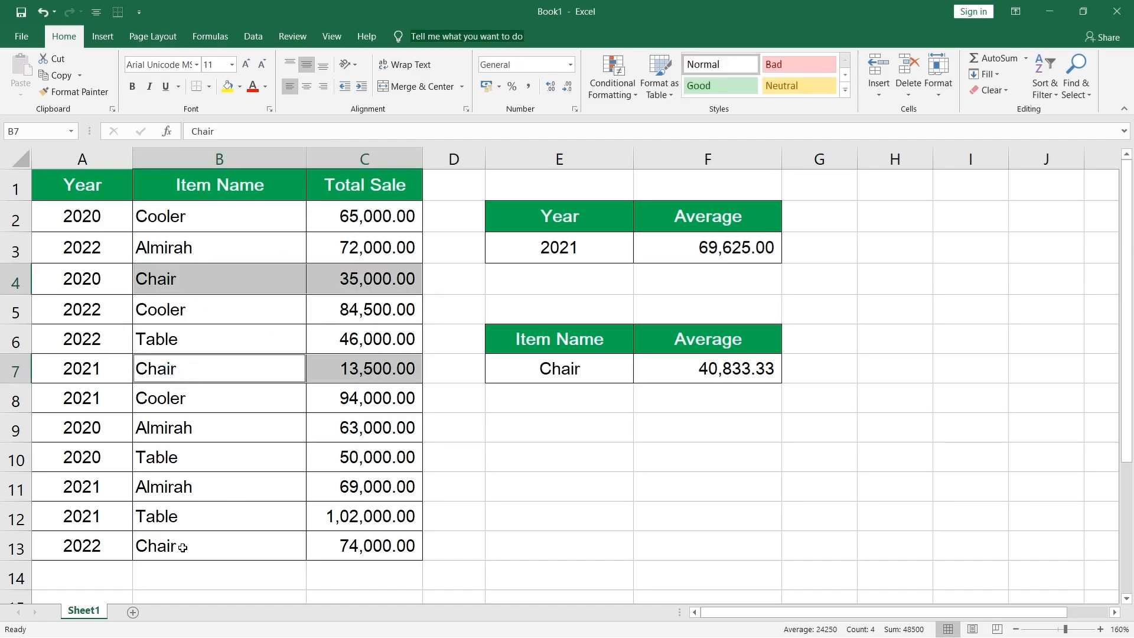
{"action": "left_click_drag", "start_coordinate": [179, 548], "coordinate": [348, 544]}
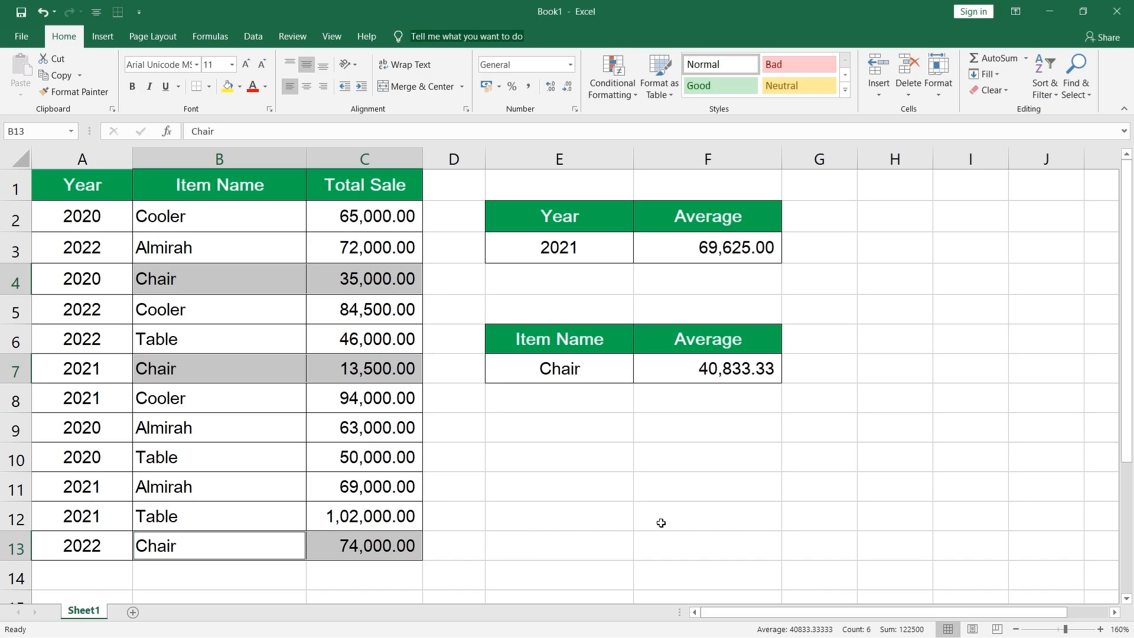
- Change the item criterion in E7 to Almirah and check the average in F7
{"action": "left_click", "coordinate": [589, 370]}
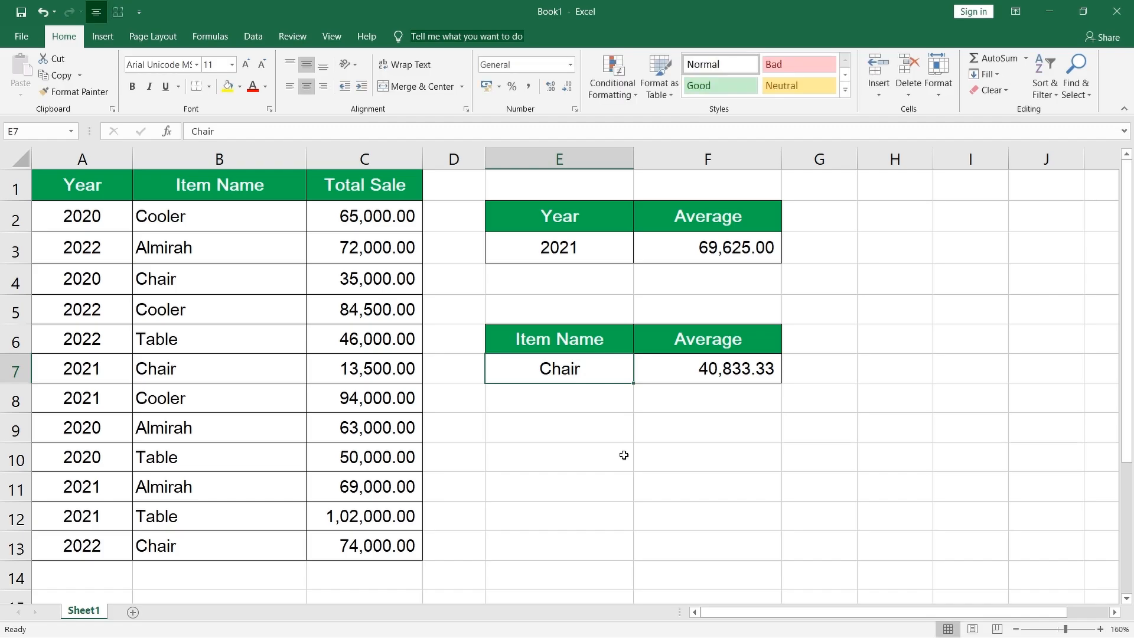
{"action": "type", "text": "Almi"}
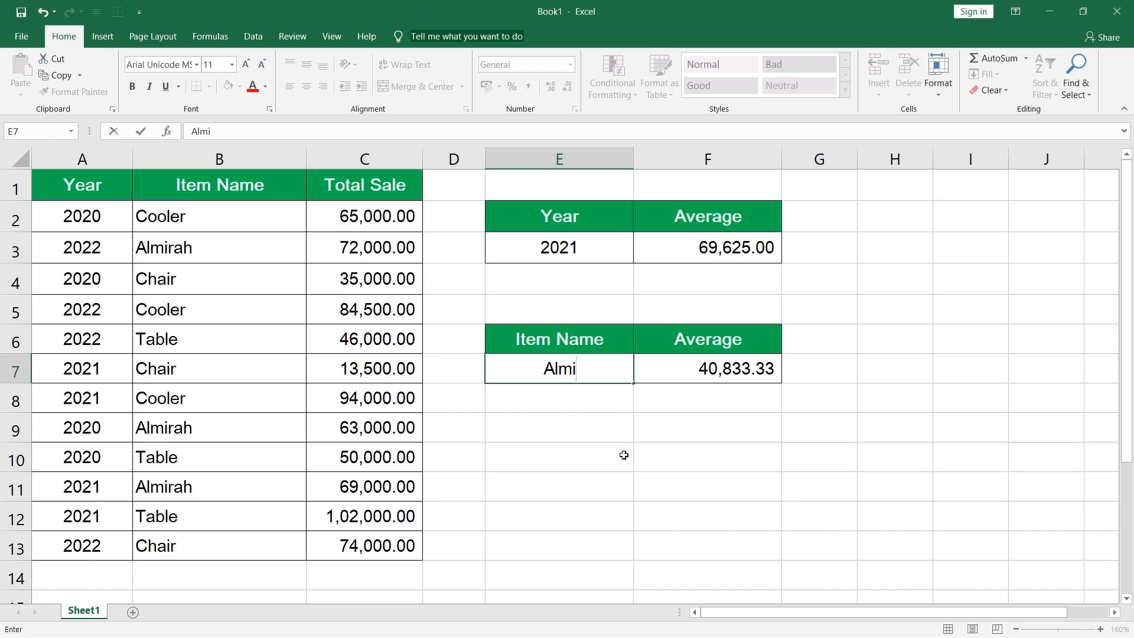
{"action": "type", "text": "rah"}
{"action": "key", "text": "Return"}
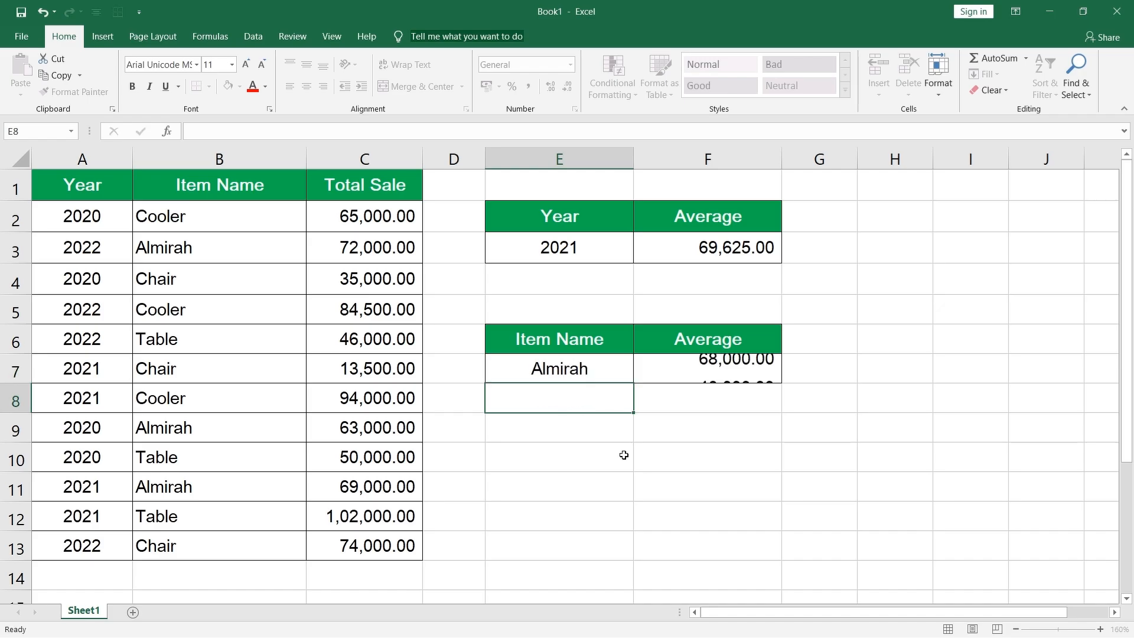
{"action": "left_click", "coordinate": [715, 367]}
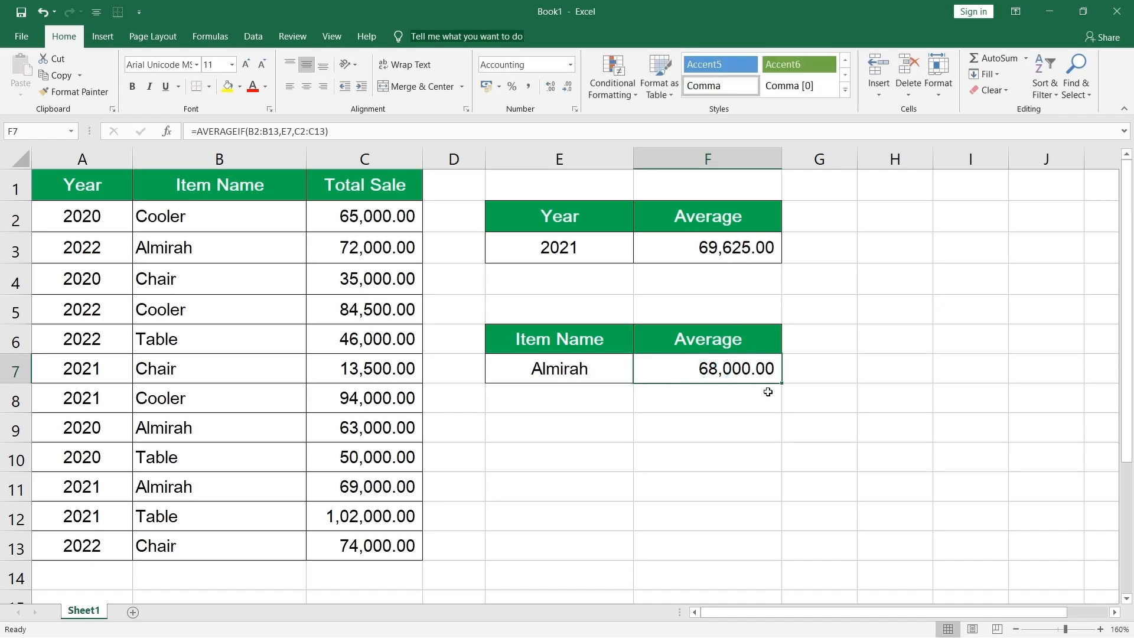
- Set the item criterion in E7 to Cooler and select the average in F7
{"action": "left_click", "coordinate": [588, 379]}
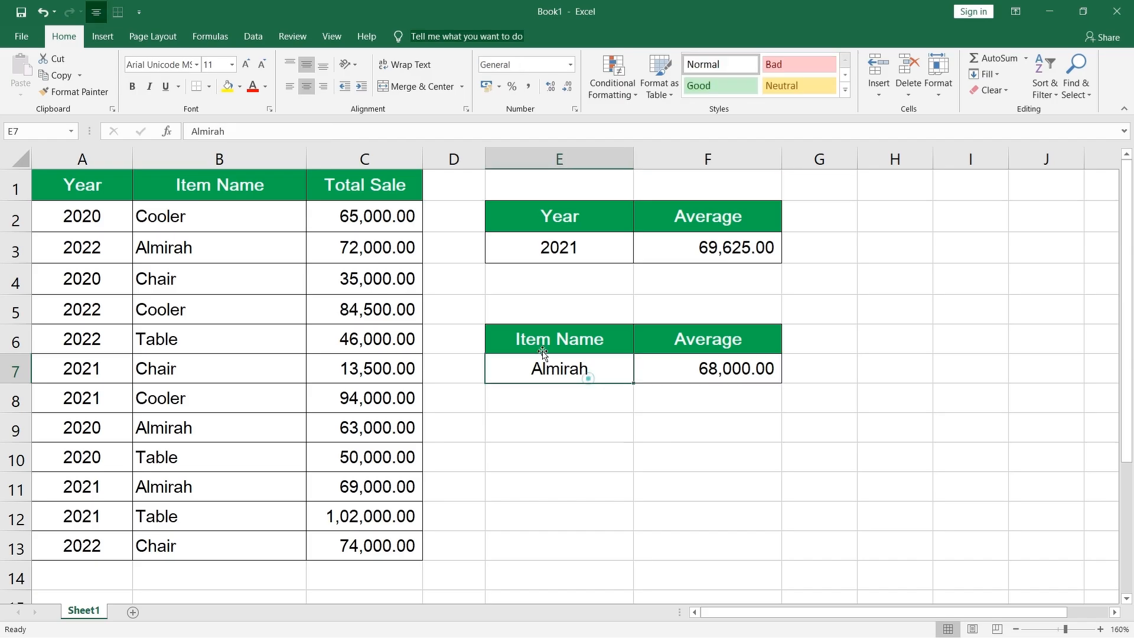
{"action": "type", "text": "Cooler"}
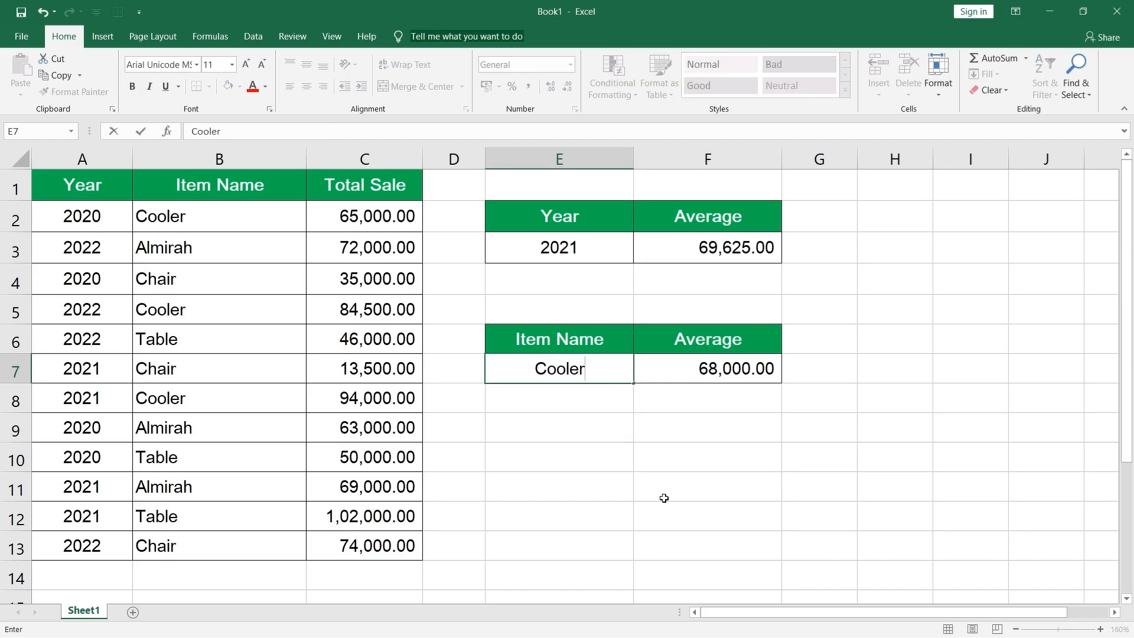
{"action": "key", "text": "Return"}
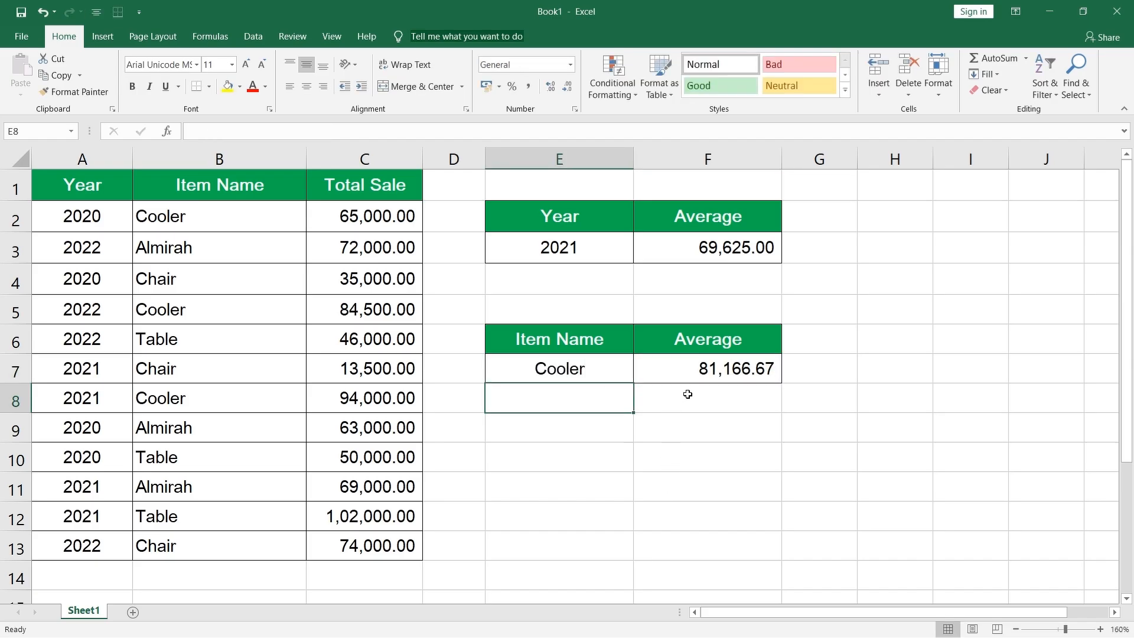
{"action": "left_click", "coordinate": [727, 375]}
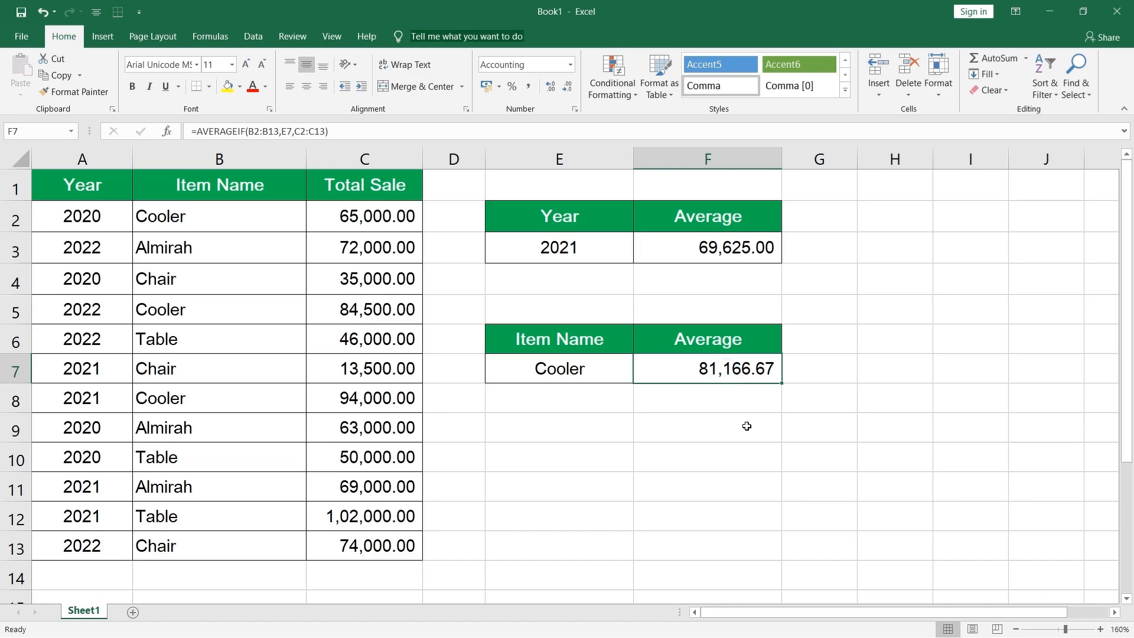